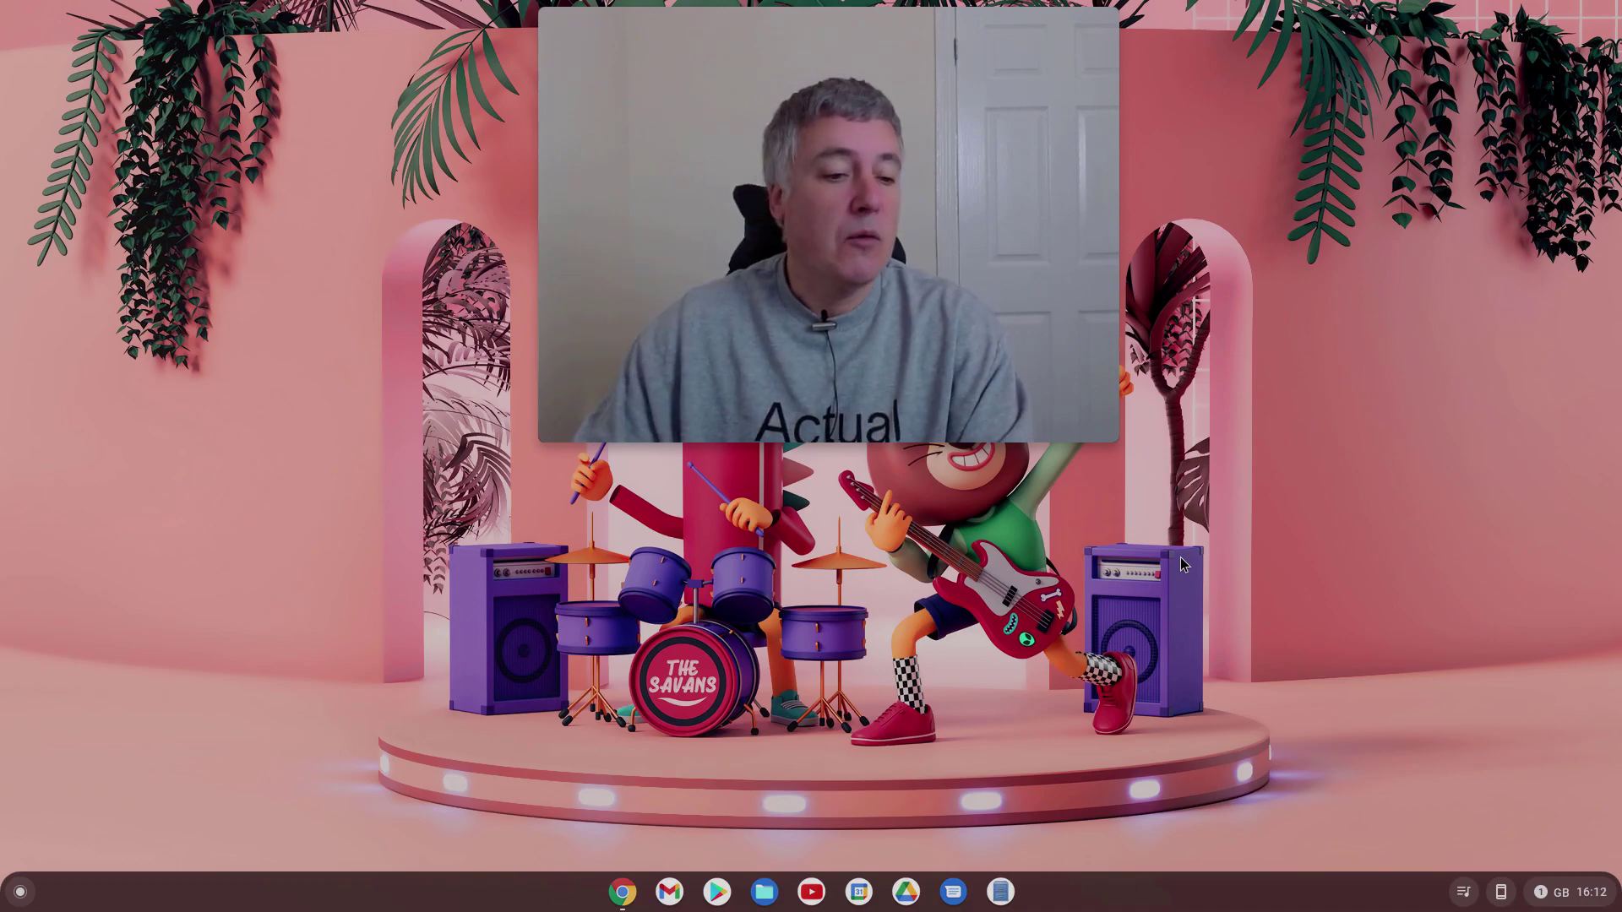
# Launch LibreOffice Base from the Libre Office group in the ChromeOS app launcher.
pyautogui.moveTo(561, 416)
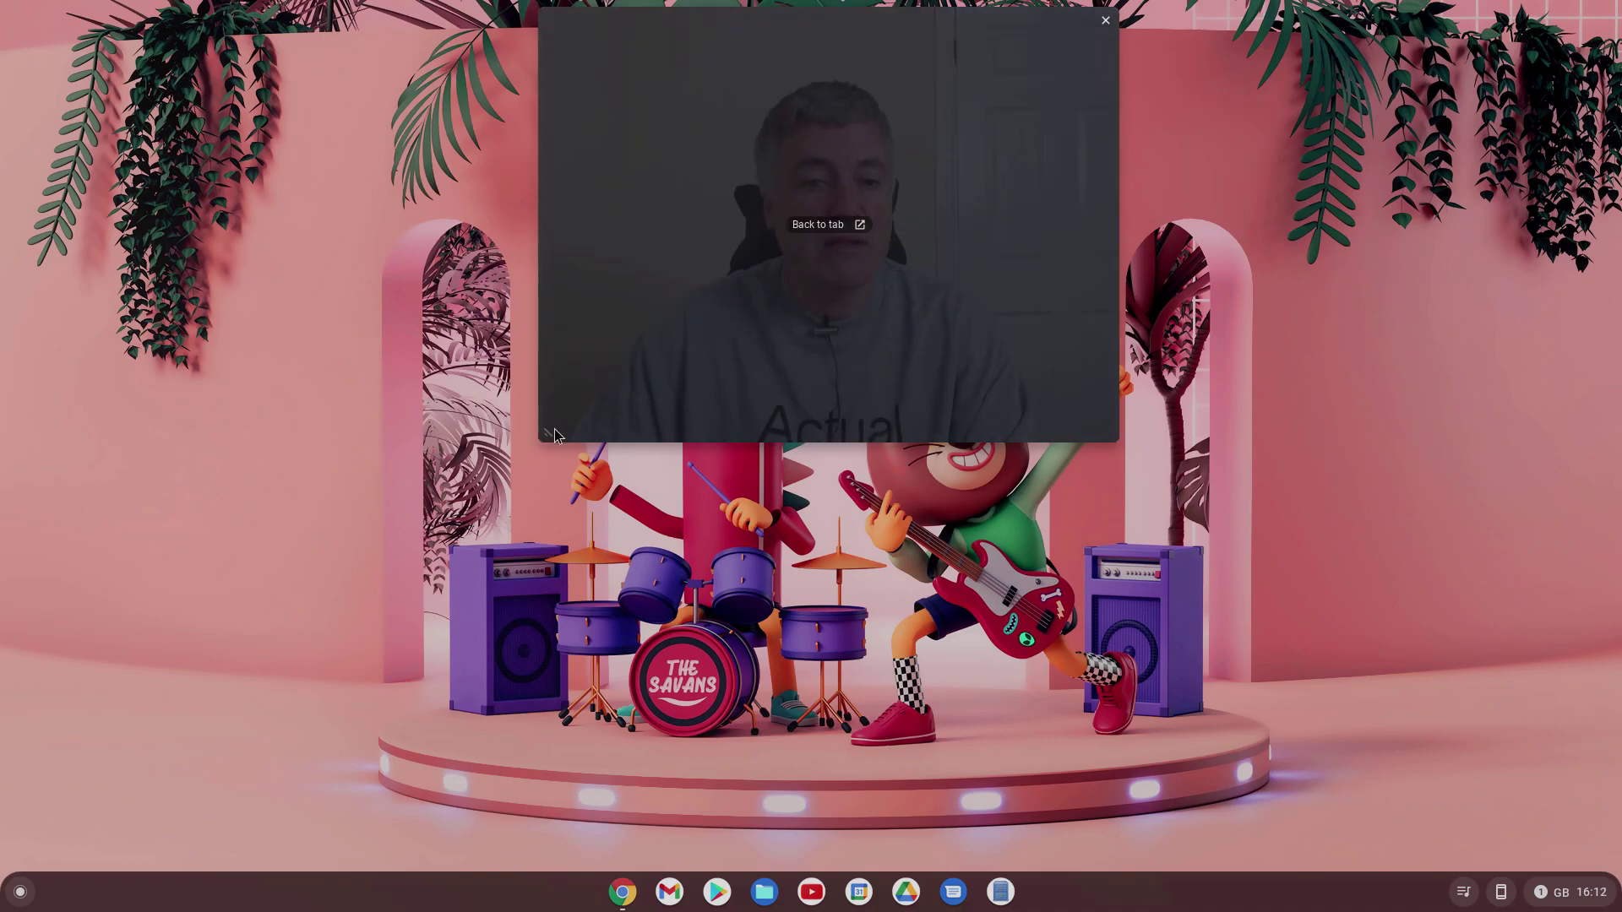
pyautogui.moveTo(556, 435); pyautogui.dragTo(833, 229)
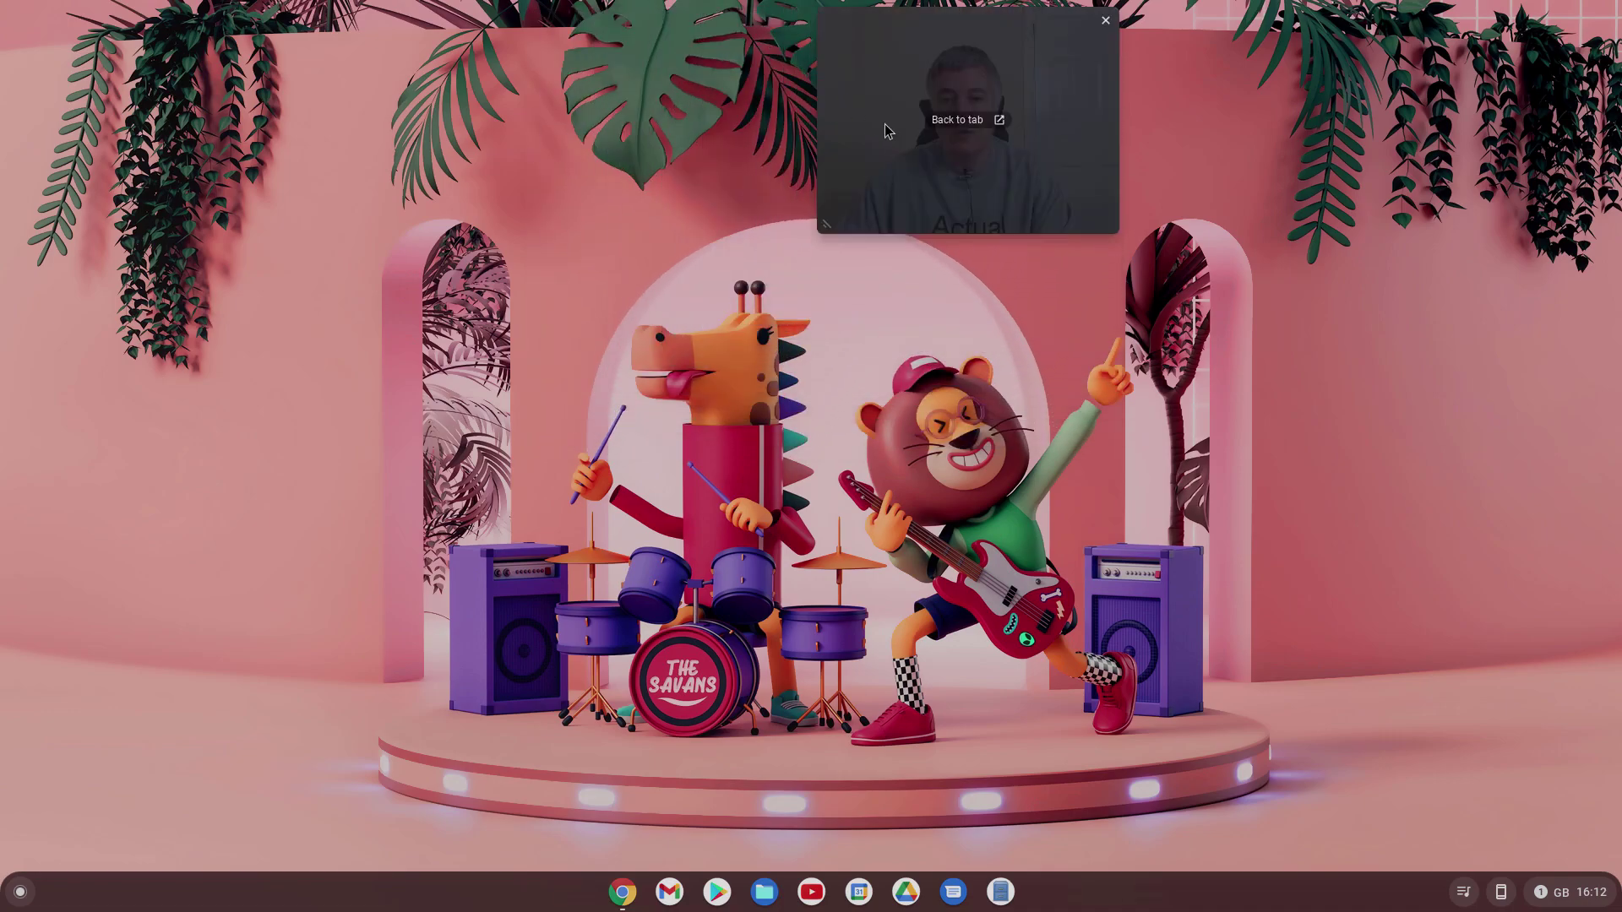
pyautogui.moveTo(885, 131); pyautogui.dragTo(1369, 127)
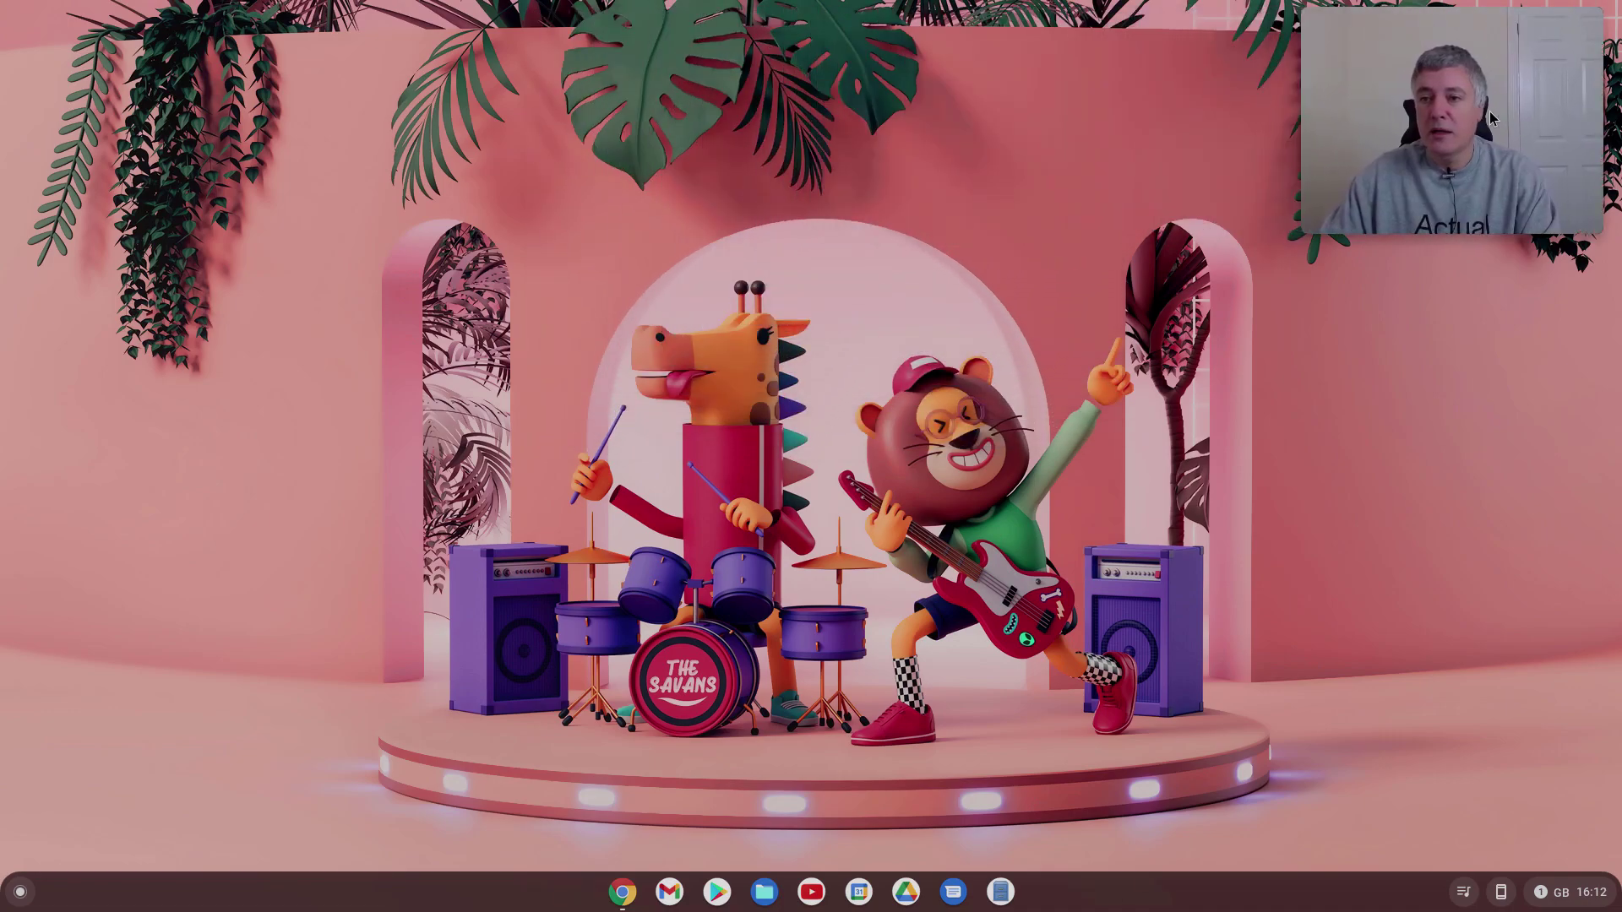
pyautogui.click(20, 892)
pyautogui.click(812, 737)
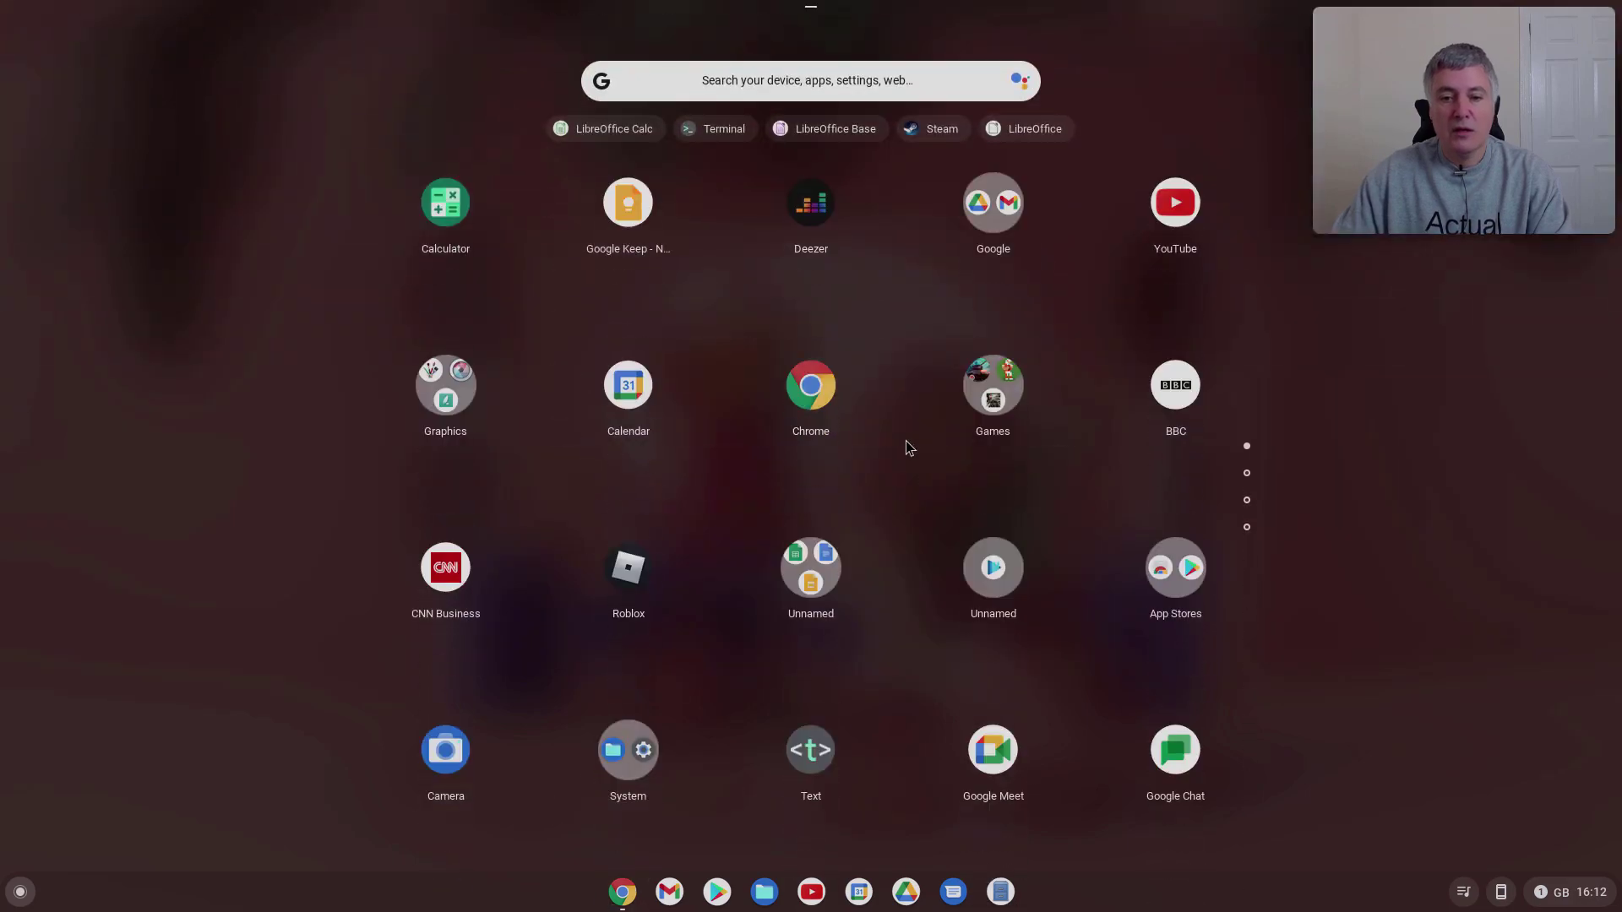
pyautogui.scroll(-3, 906, 441)
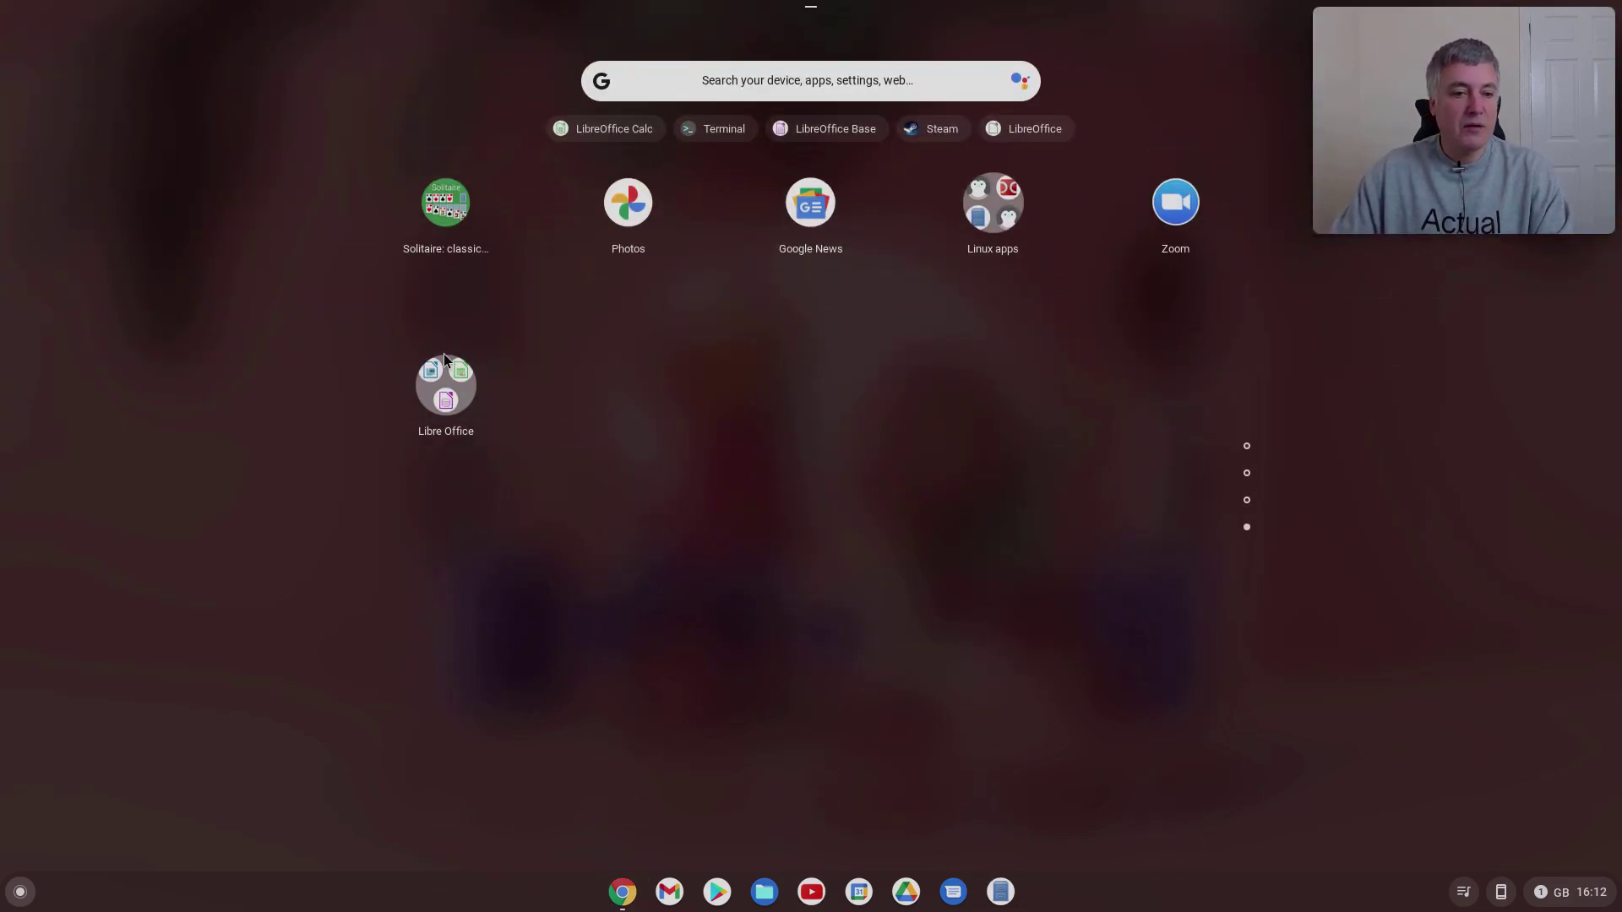
pyautogui.click(431, 407)
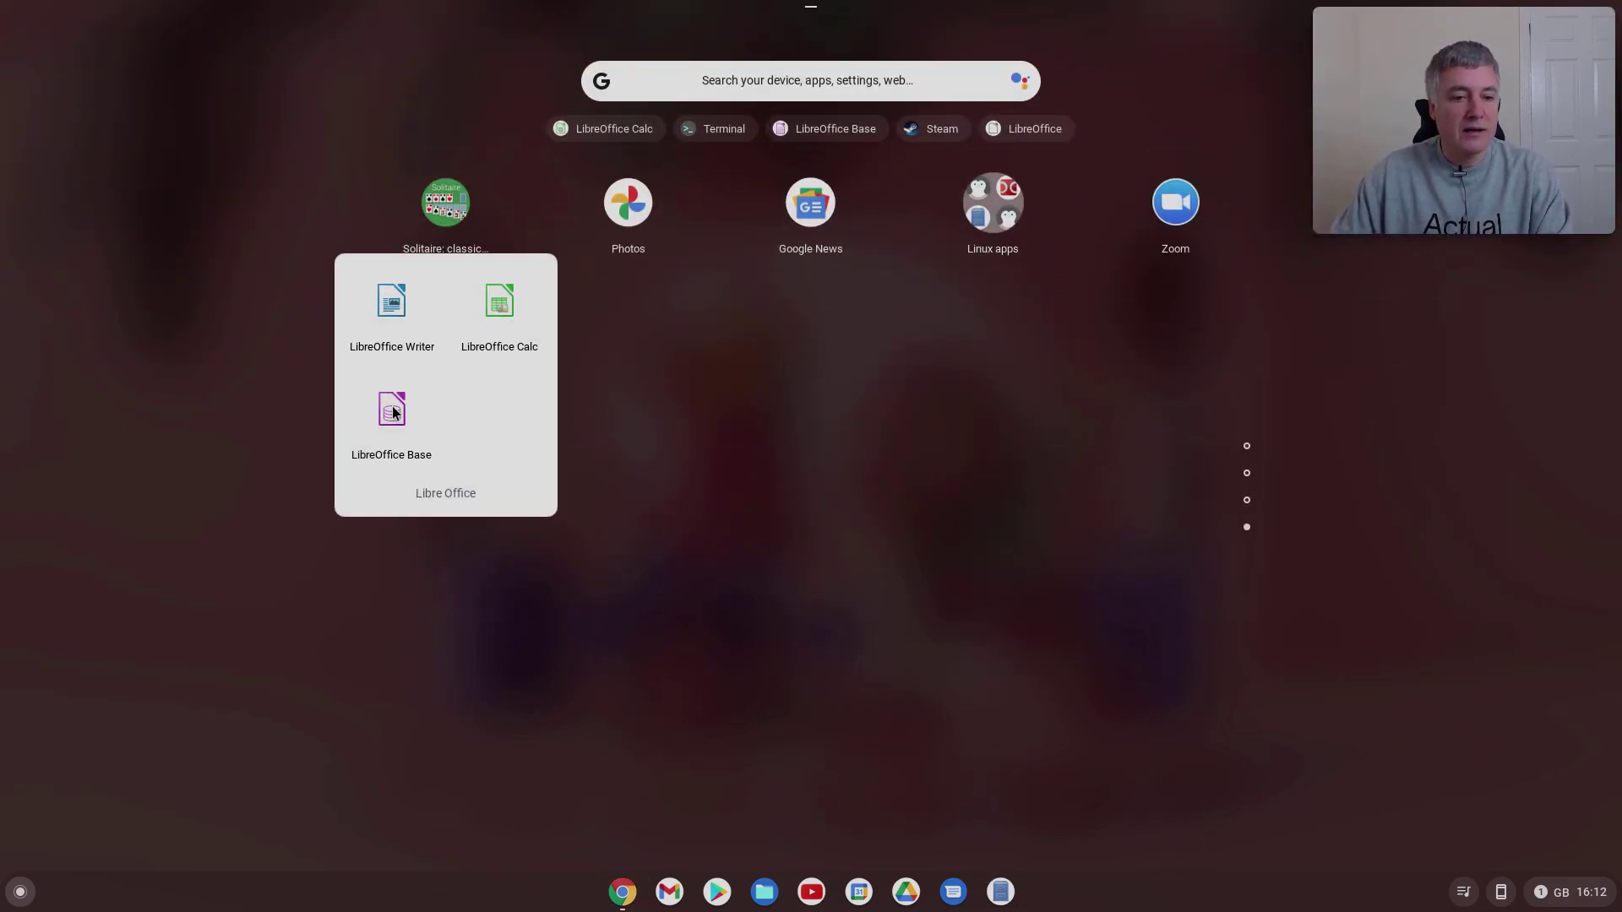
pyautogui.click(393, 411)
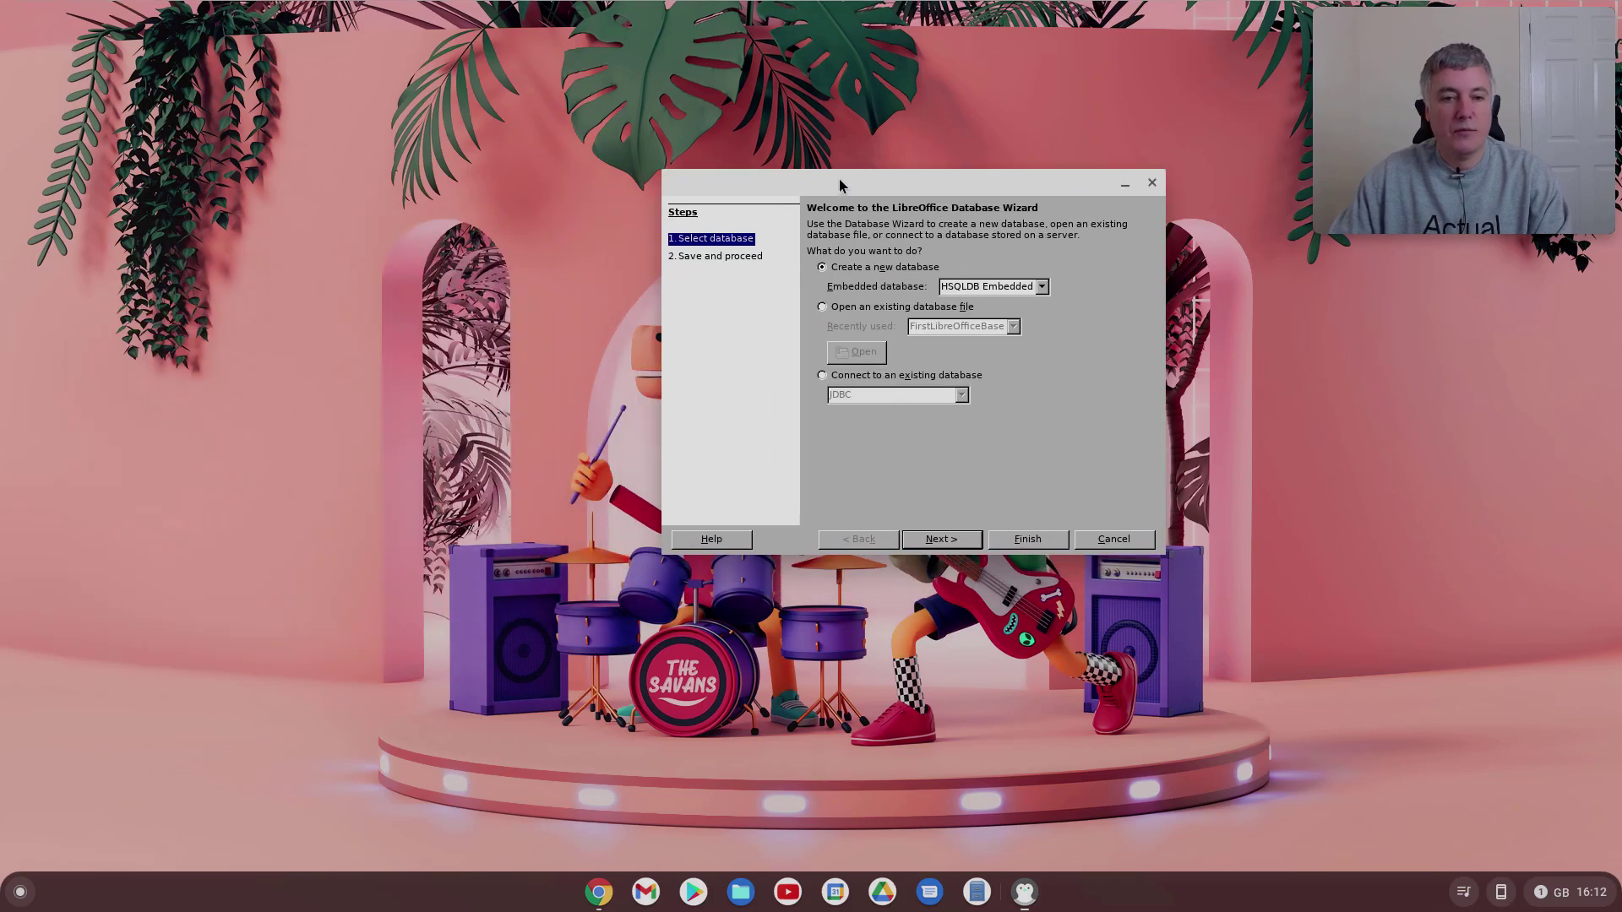
# In the Database Wizard, keep 'Create a new database' and finish the wizard.
pyautogui.moveTo(840, 181); pyautogui.dragTo(806, 241)
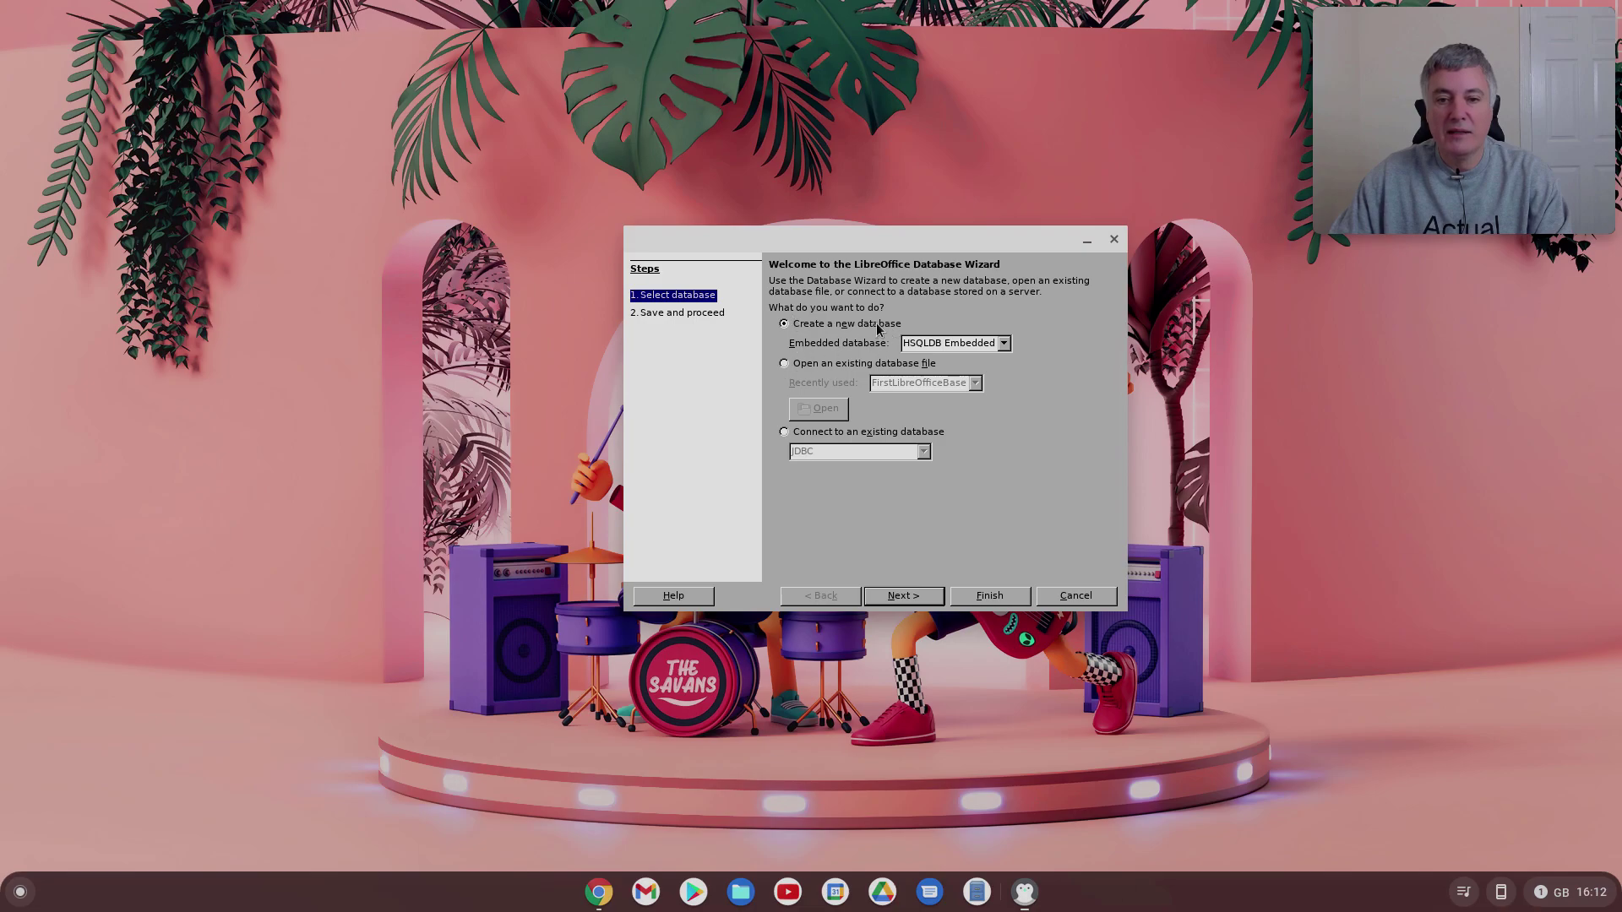
pyautogui.click(784, 364)
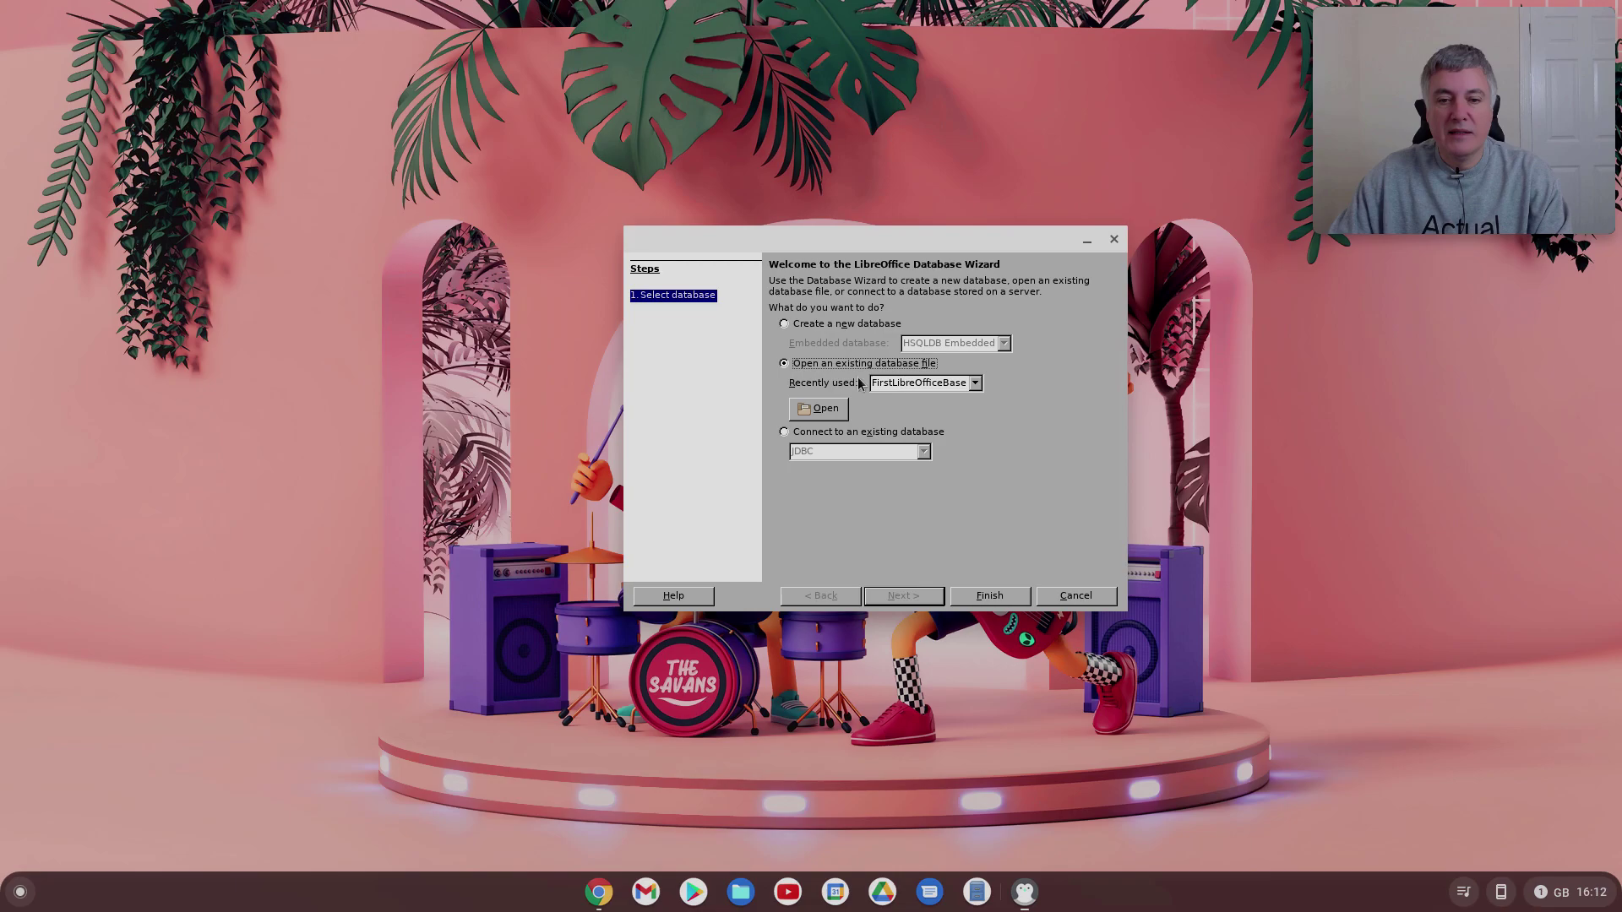
pyautogui.click(785, 324)
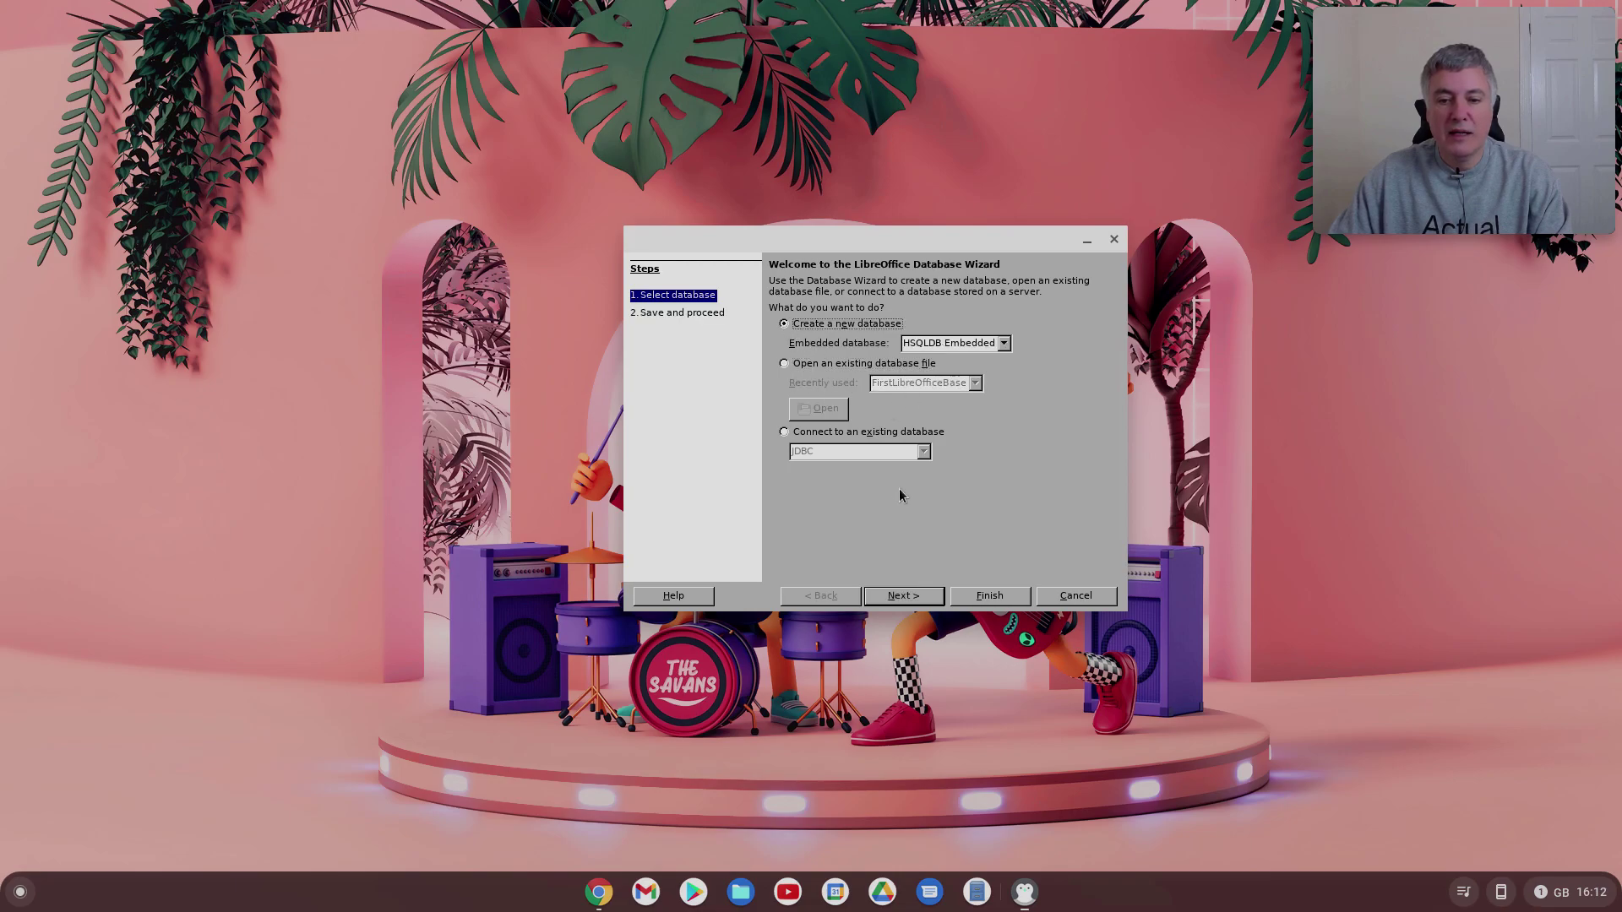
pyautogui.click(910, 598)
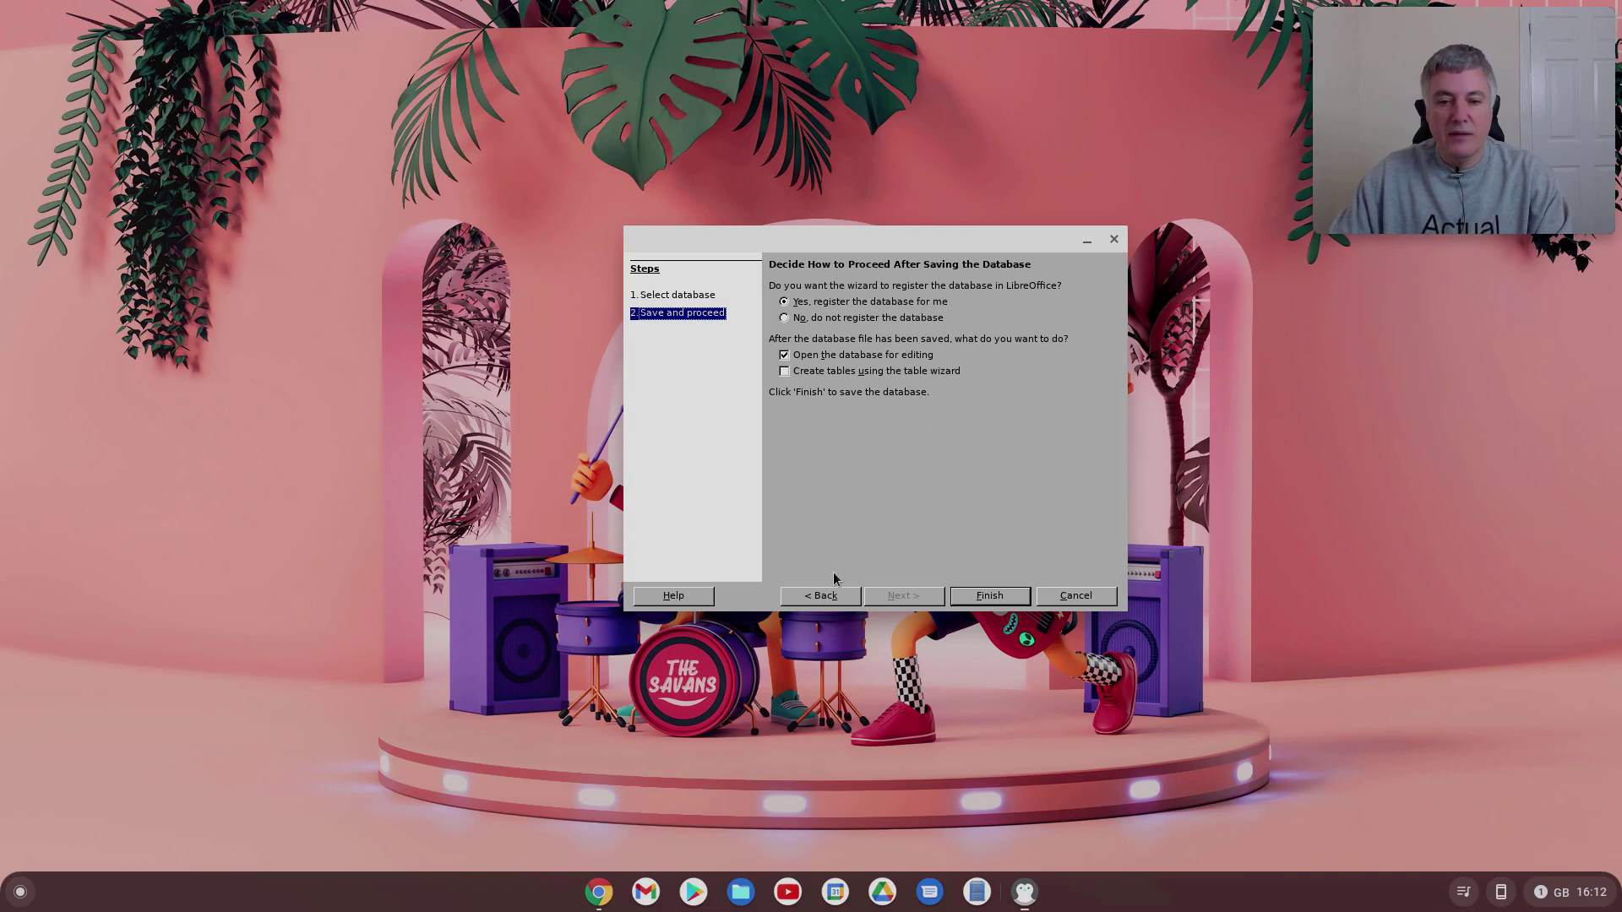
pyautogui.click(1004, 603)
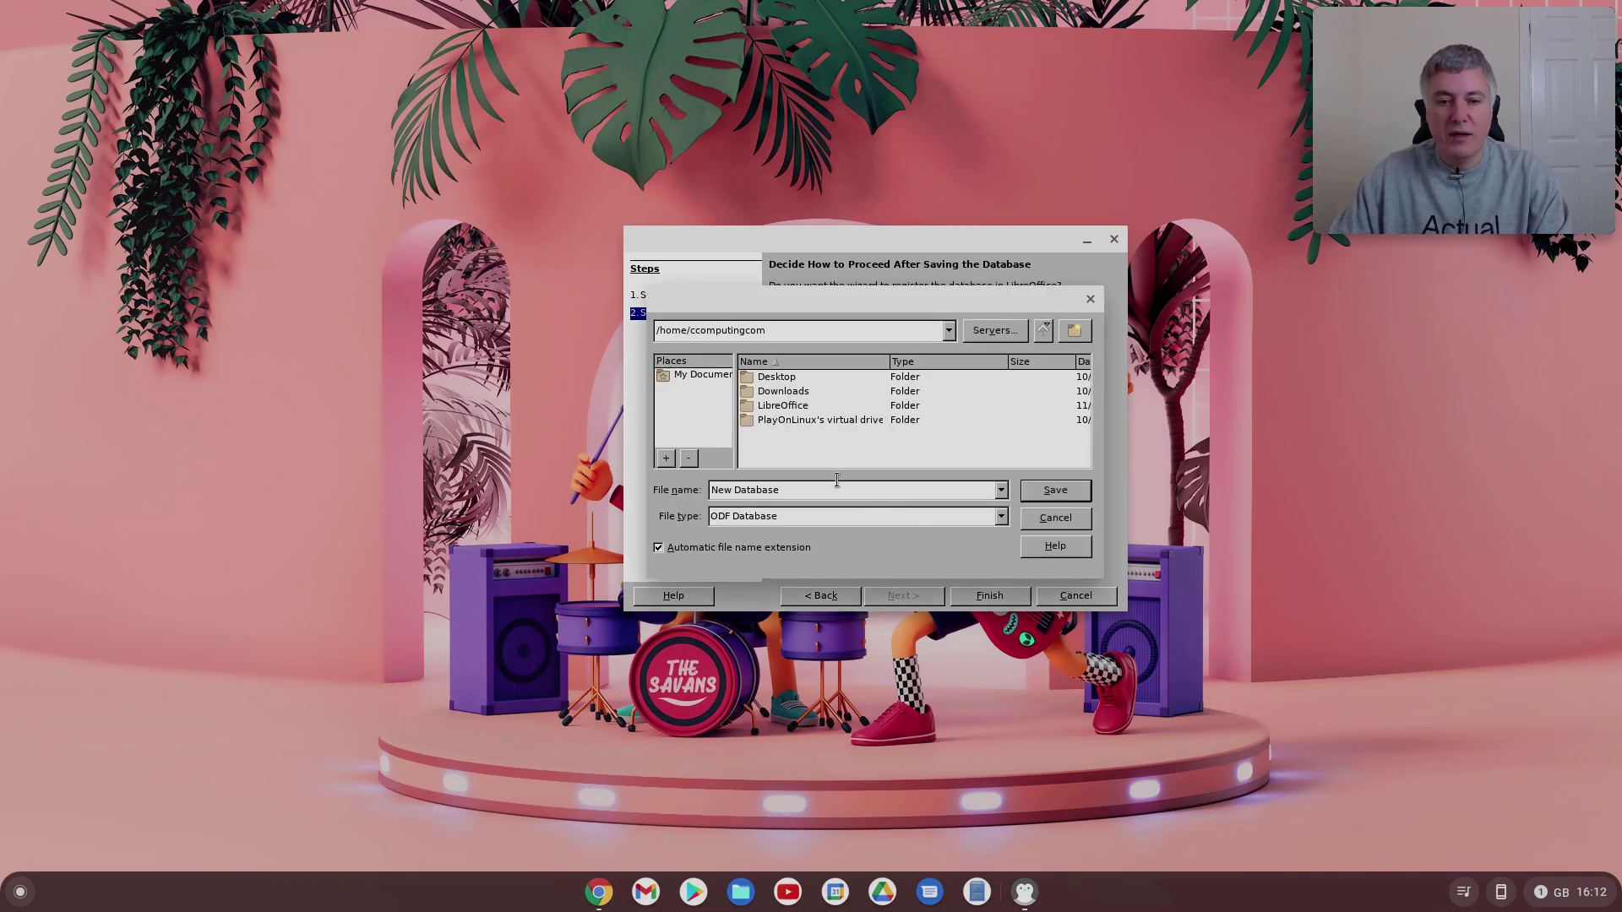
# Save the database as 'SecondDatabase' in the LibreOffice/LibreBase folder.
pyautogui.click(797, 408)
pyautogui.doubleClick(797, 407)
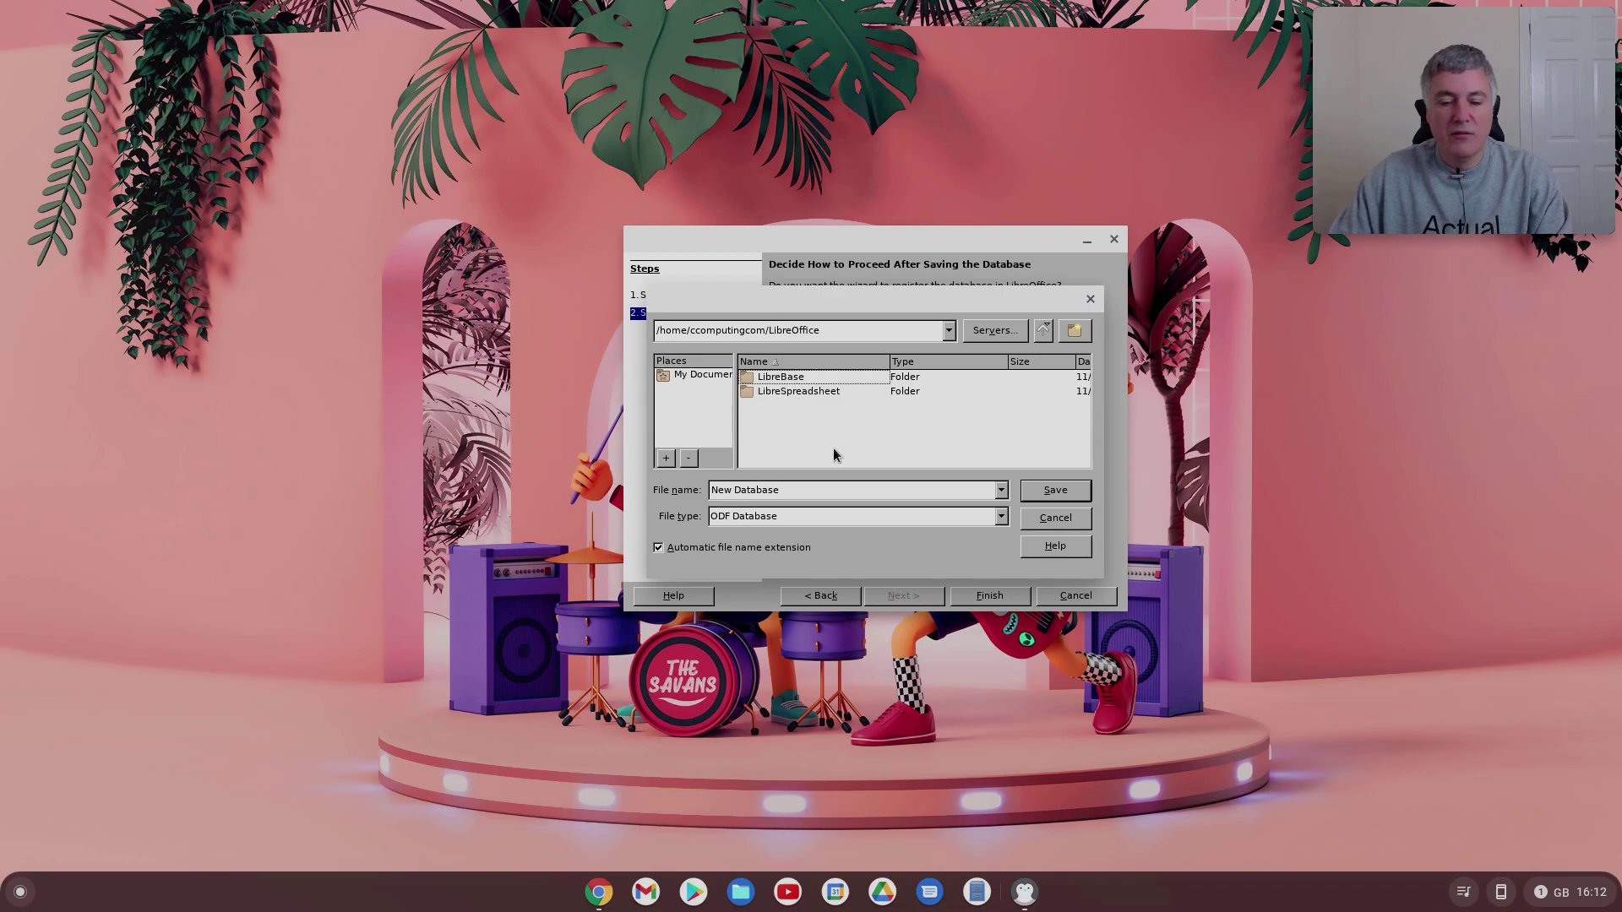
pyautogui.doubleClick(797, 378)
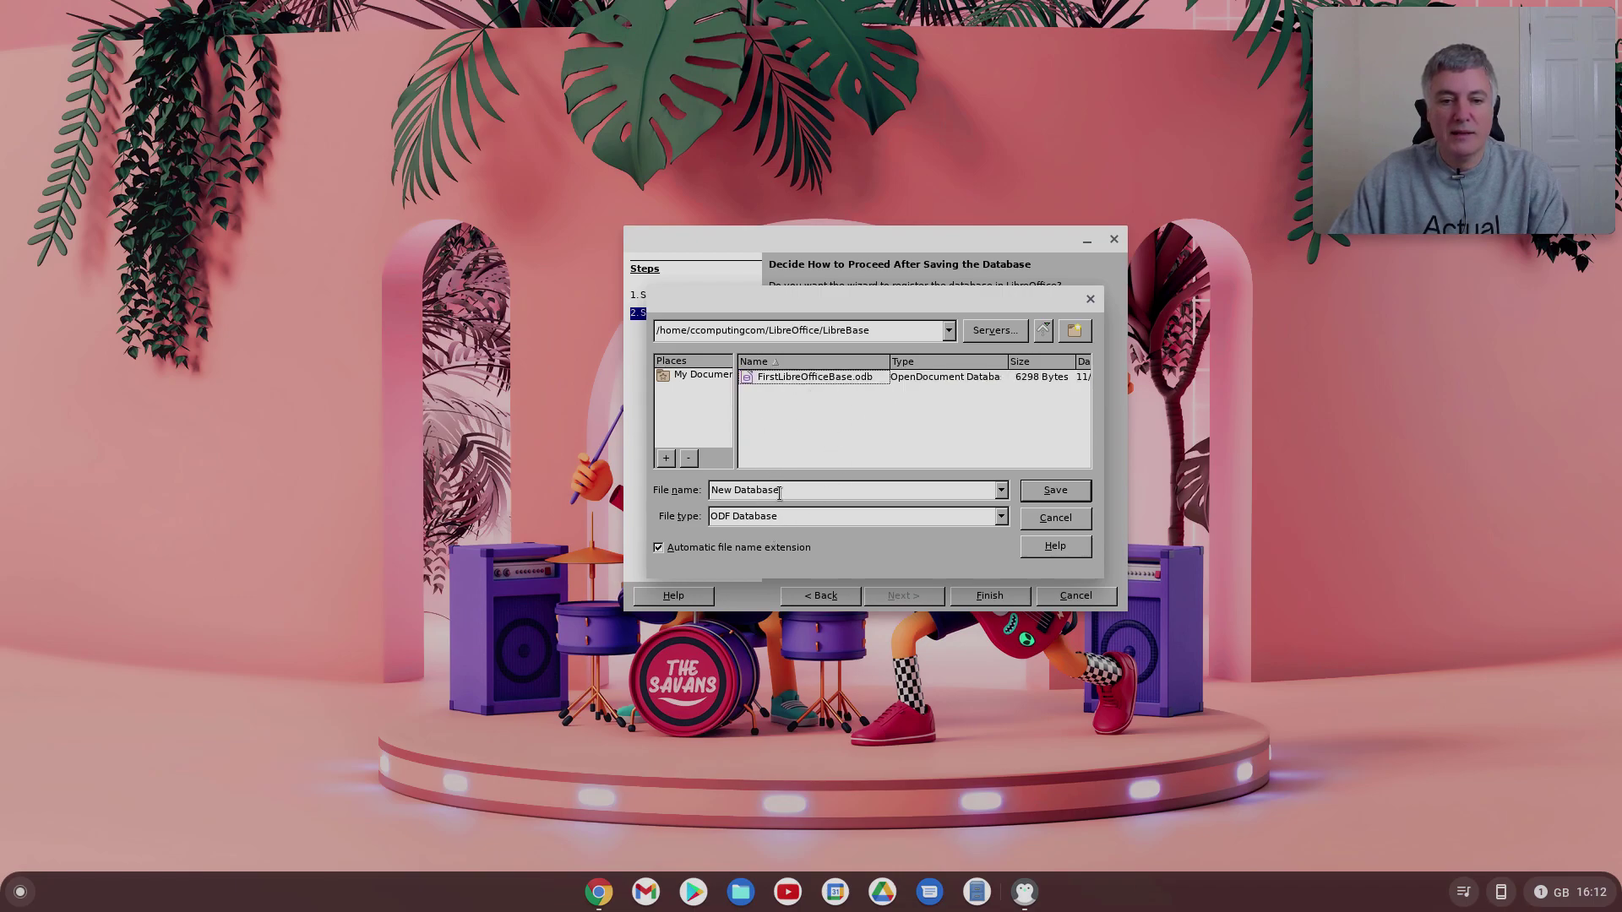
pyautogui.moveTo(782, 490); pyautogui.dragTo(573, 466)
pyautogui.write('S')
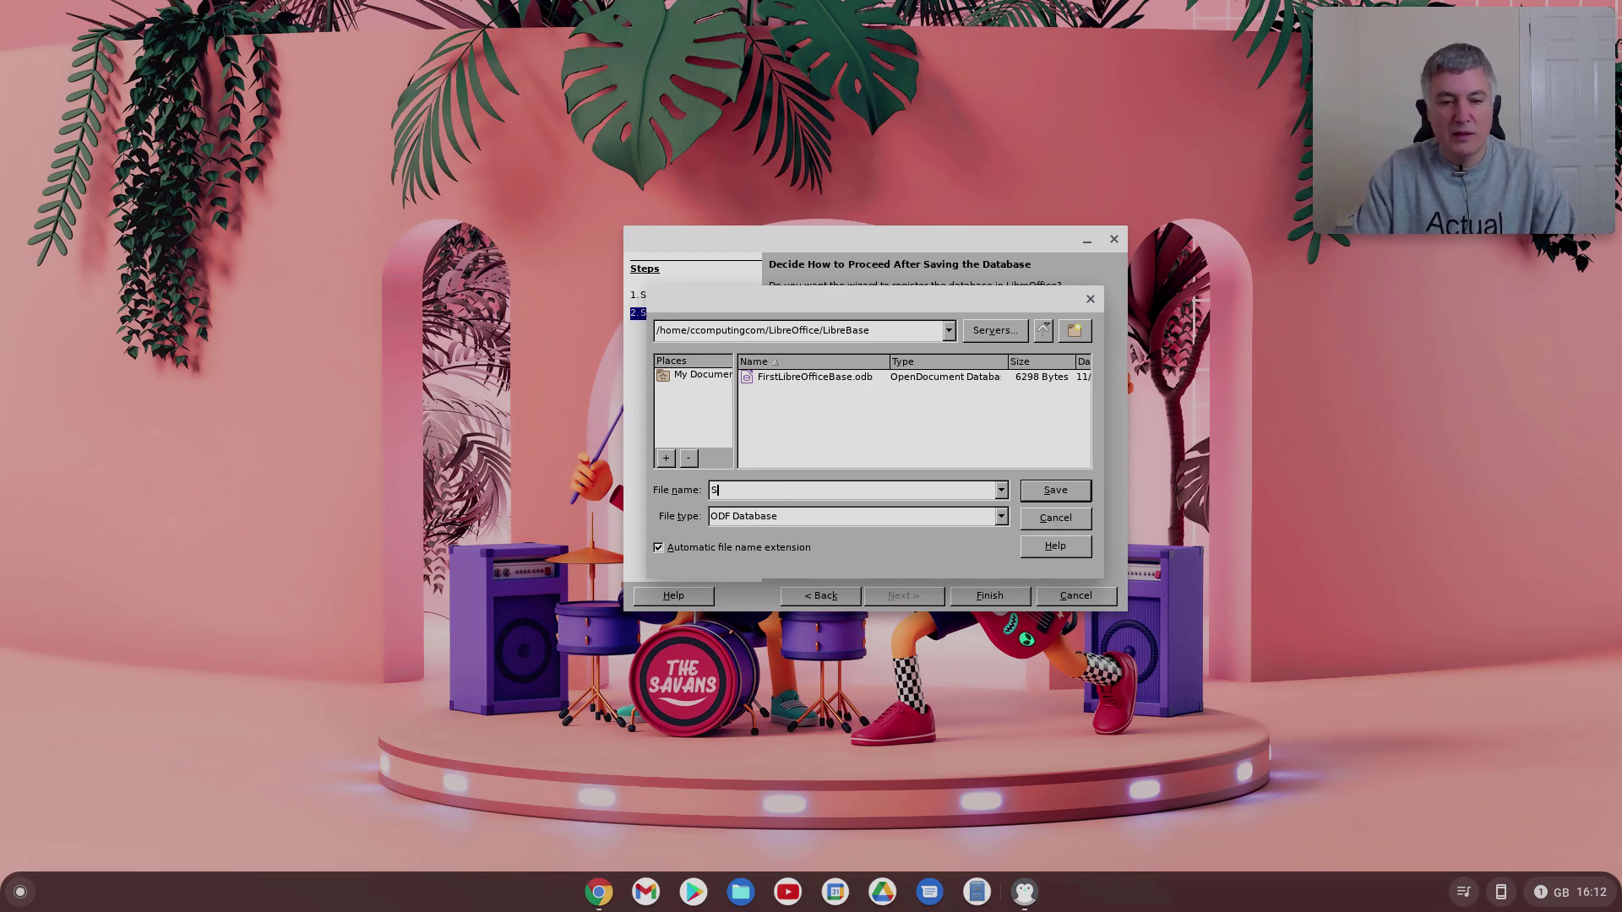
pyautogui.write('econdDatabase')
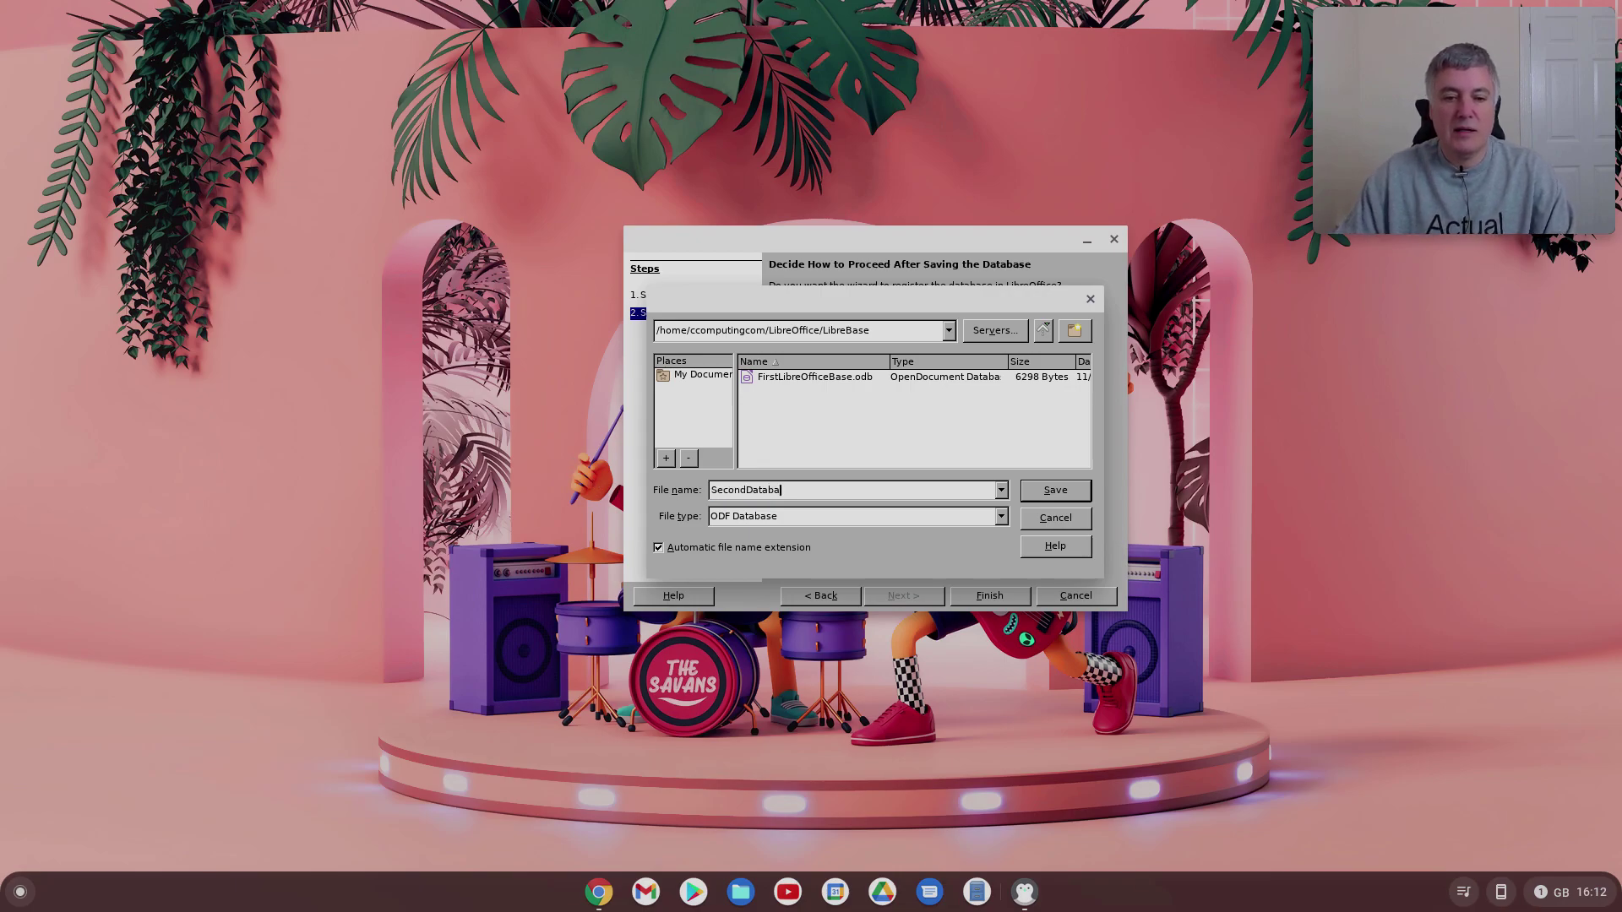
pyautogui.click(1082, 491)
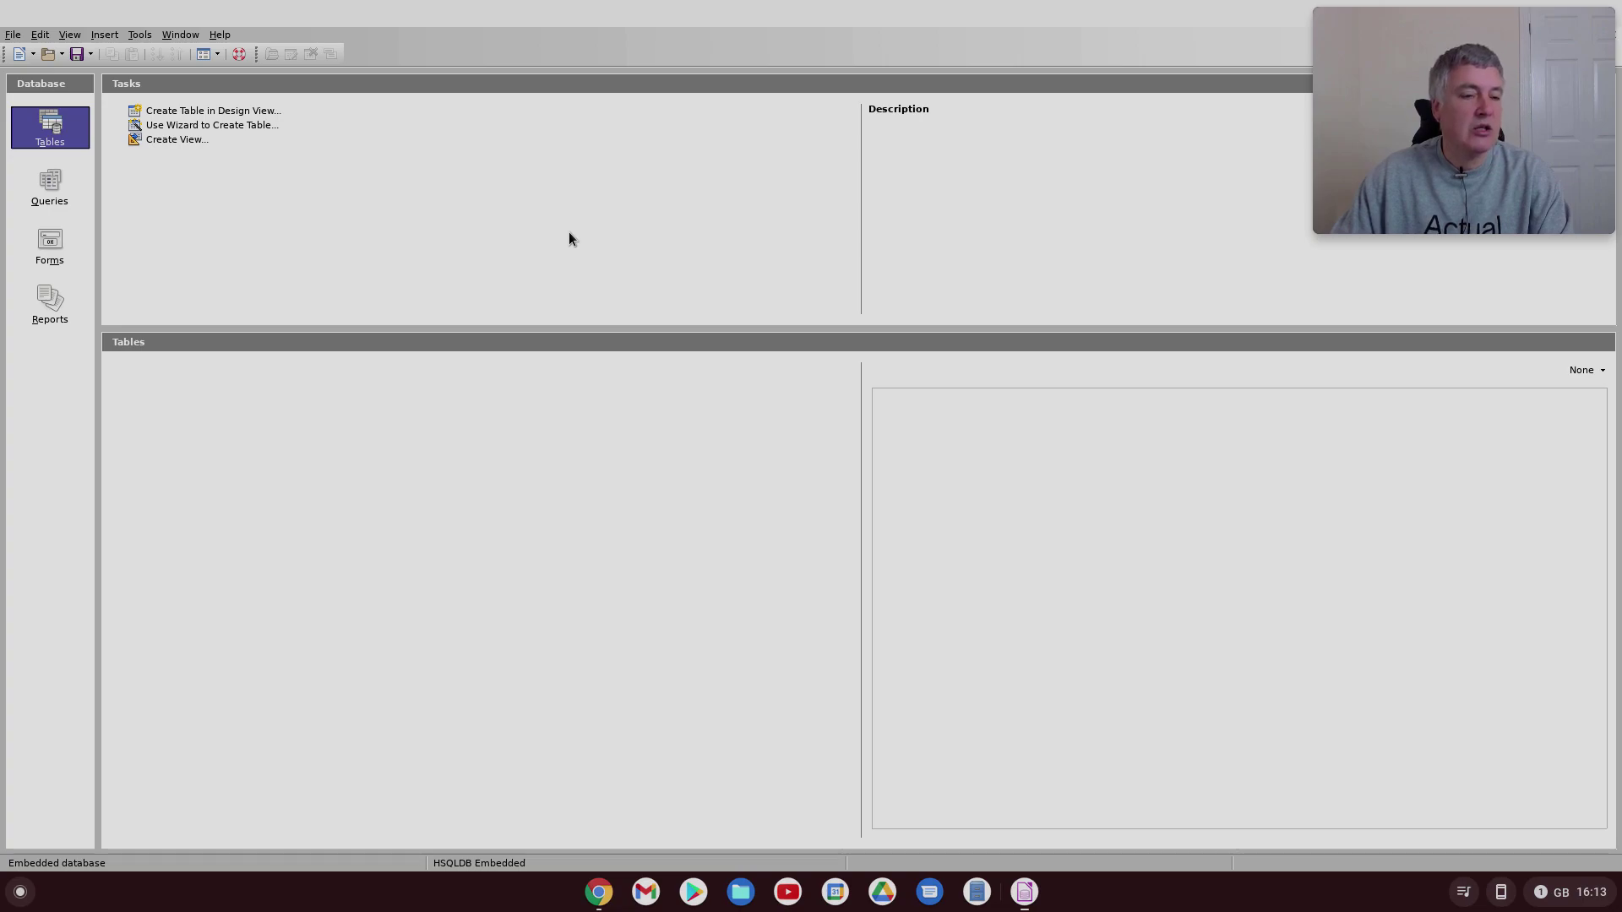
# View the Queries, Forms and Reports task panes in turn, then go back to Tables.
pyautogui.click(52, 192)
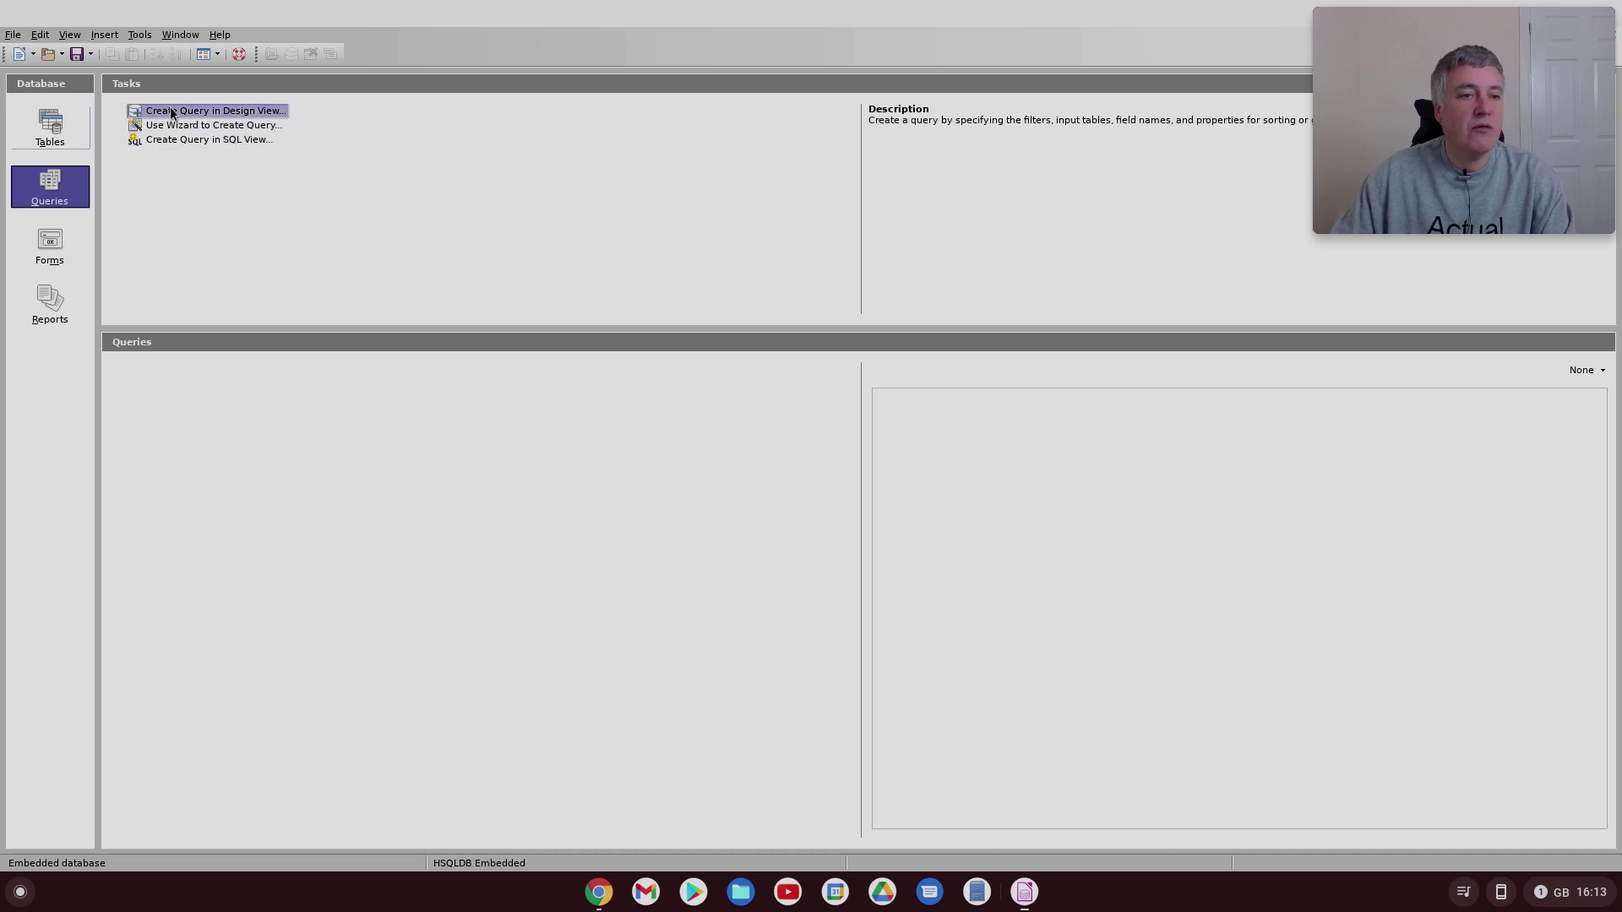
pyautogui.click(50, 245)
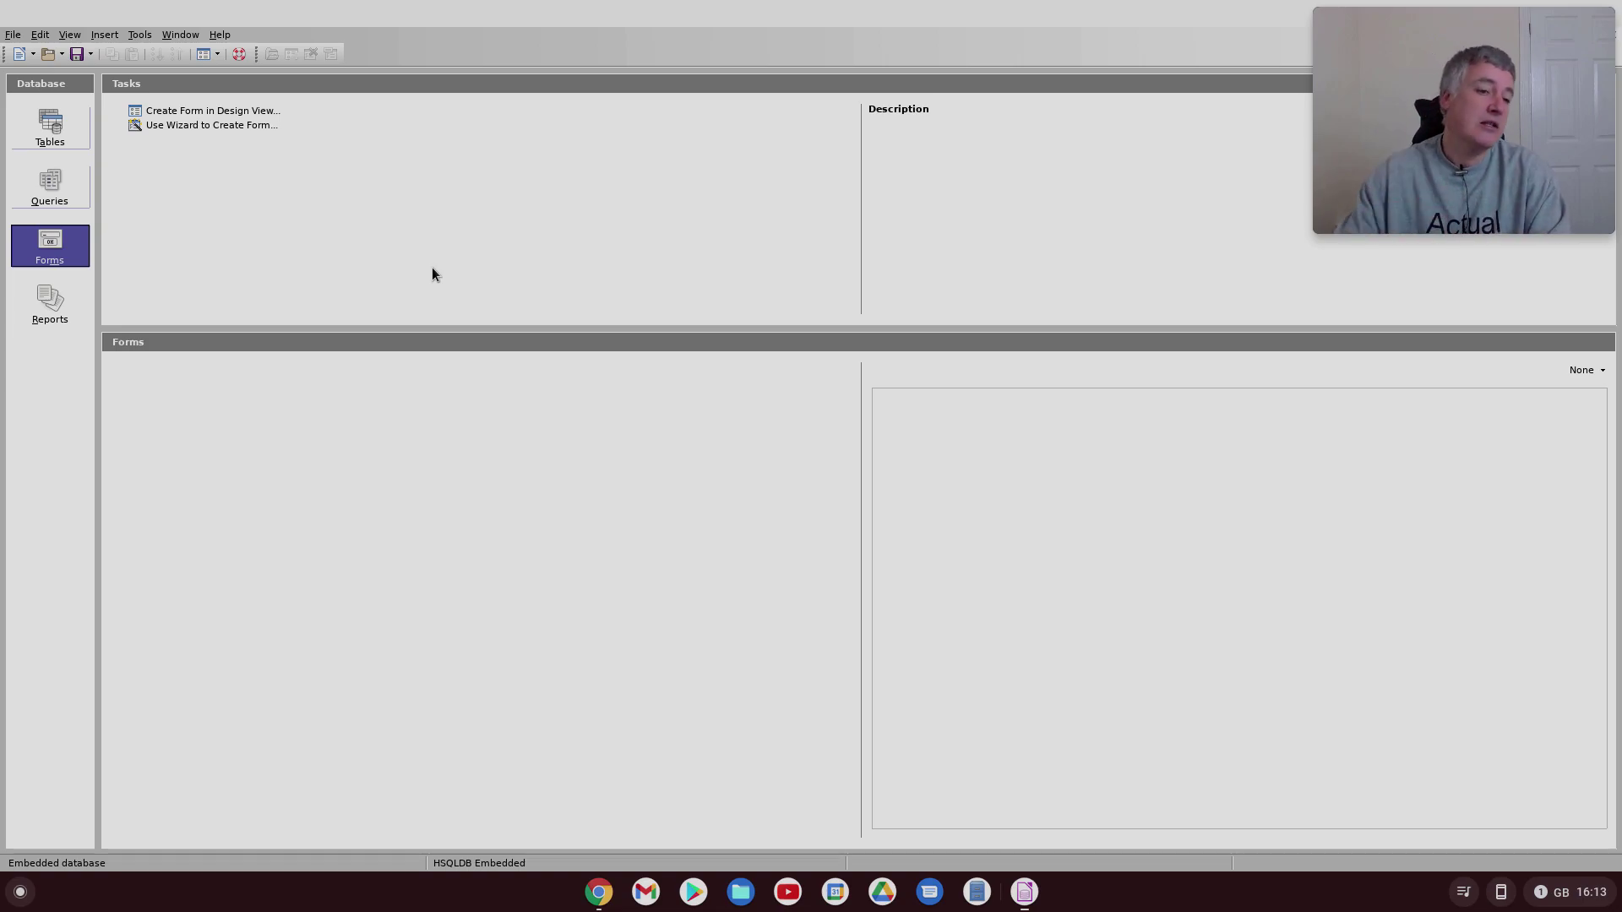
pyautogui.click(48, 308)
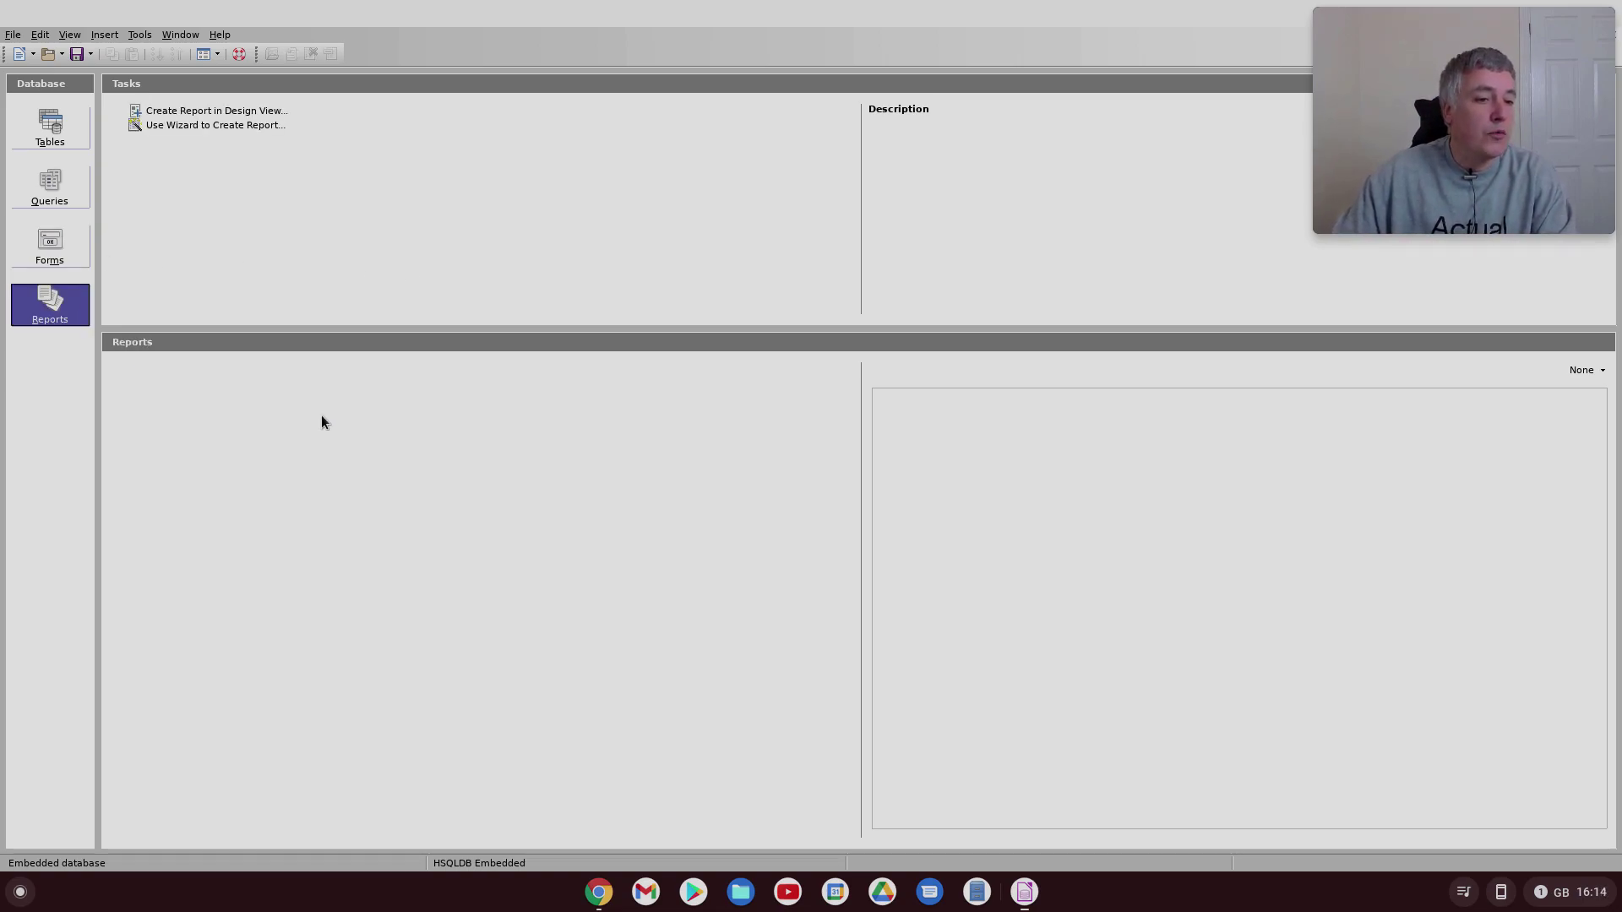
pyautogui.click(52, 128)
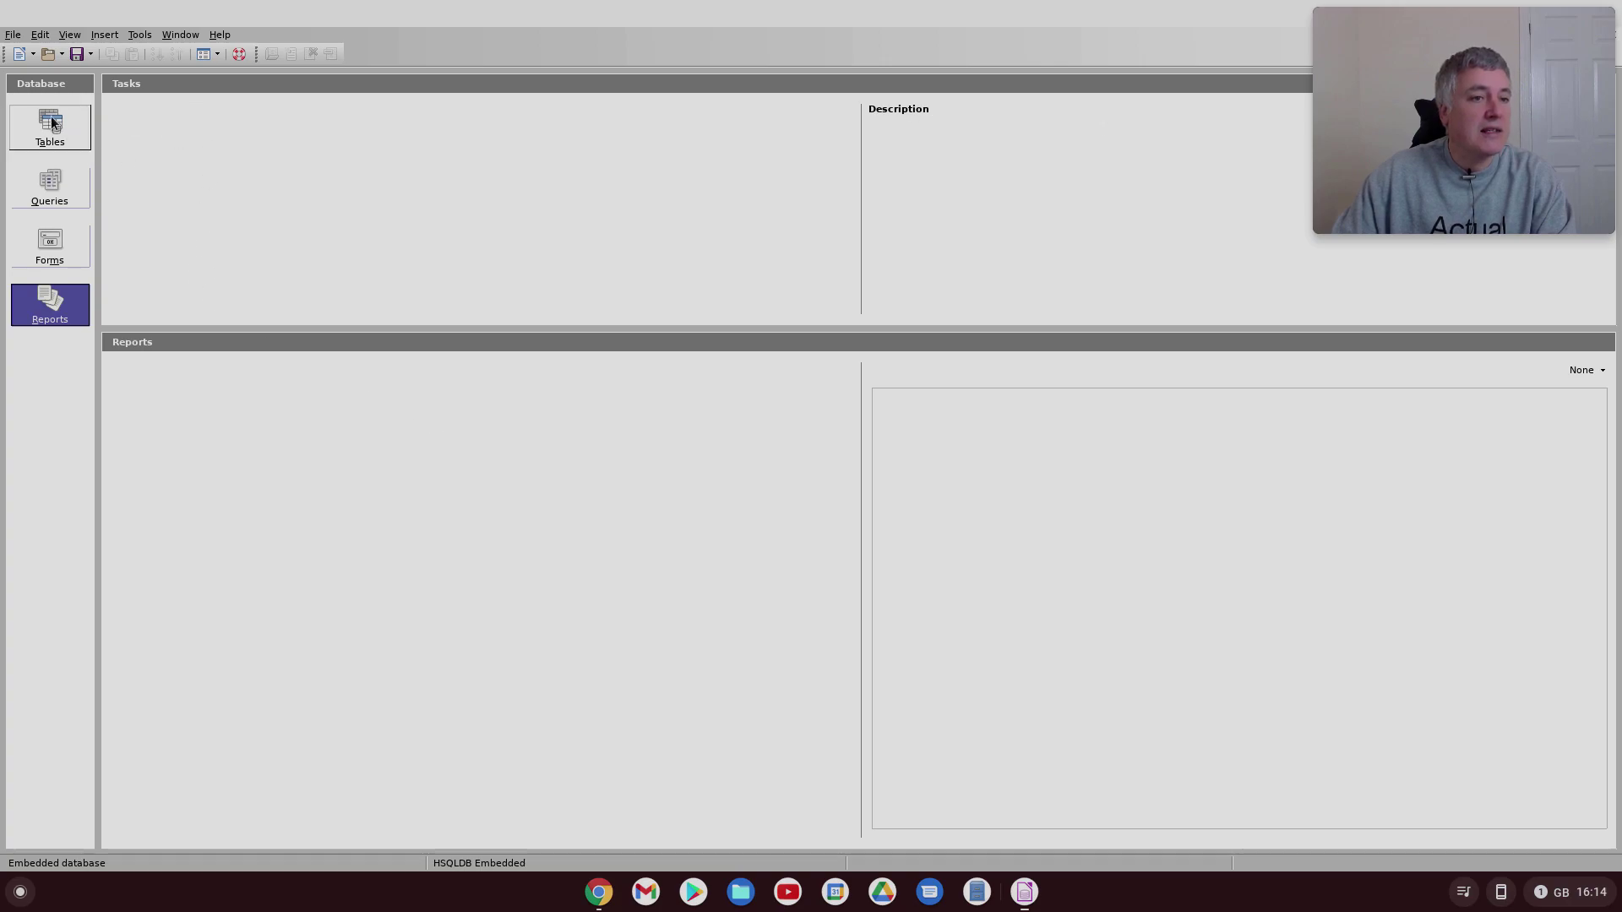
pyautogui.click(191, 35)
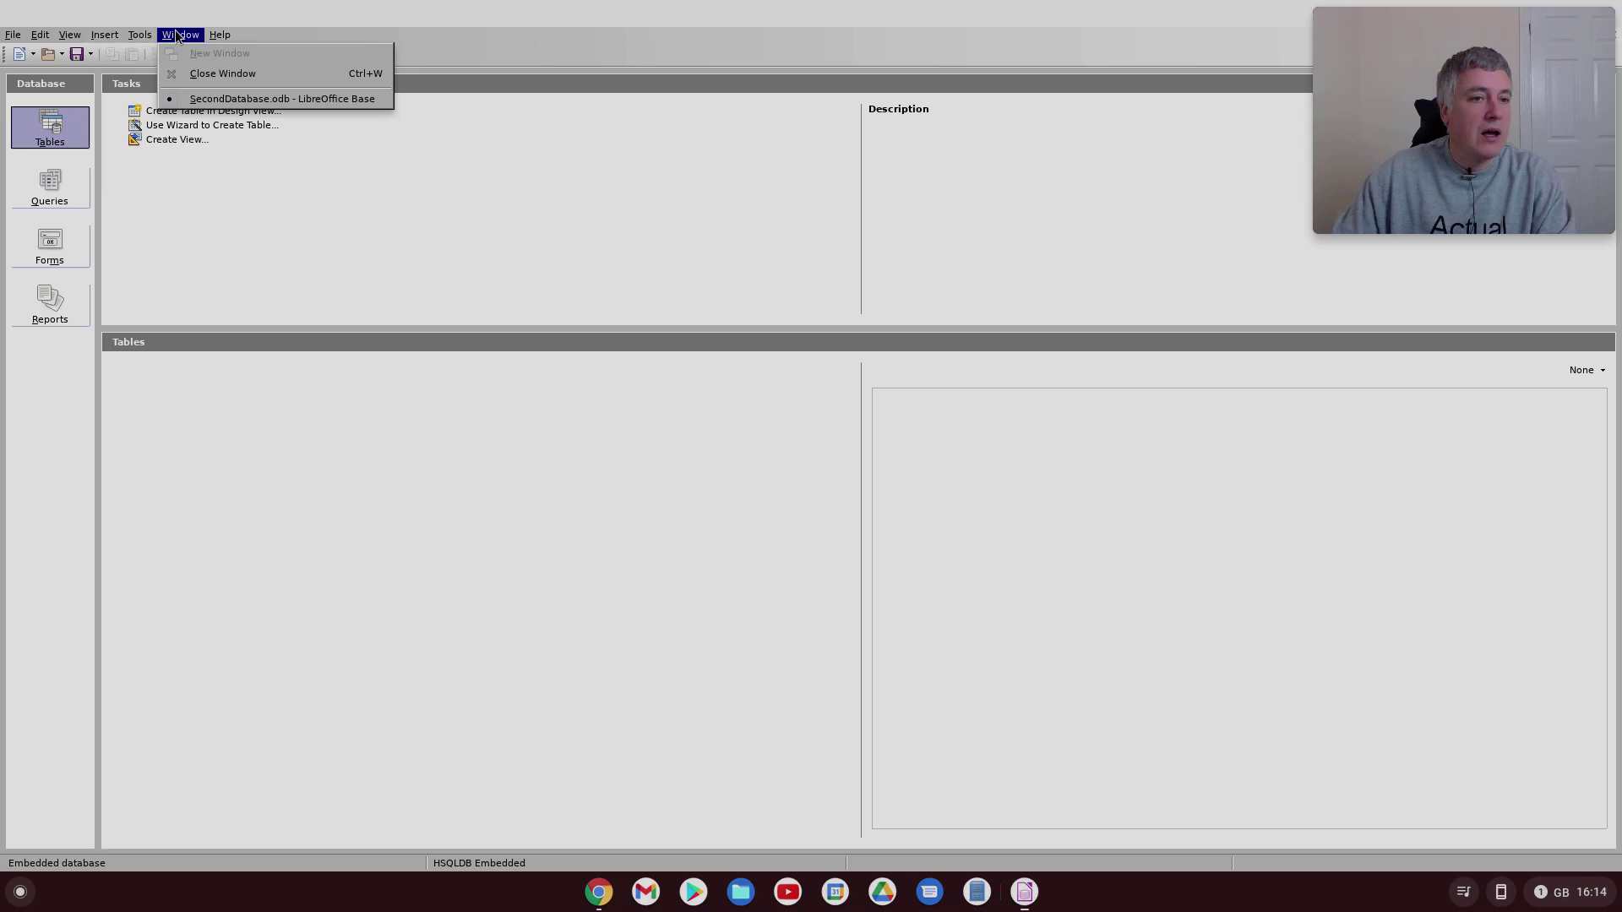
pyautogui.click(168, 49)
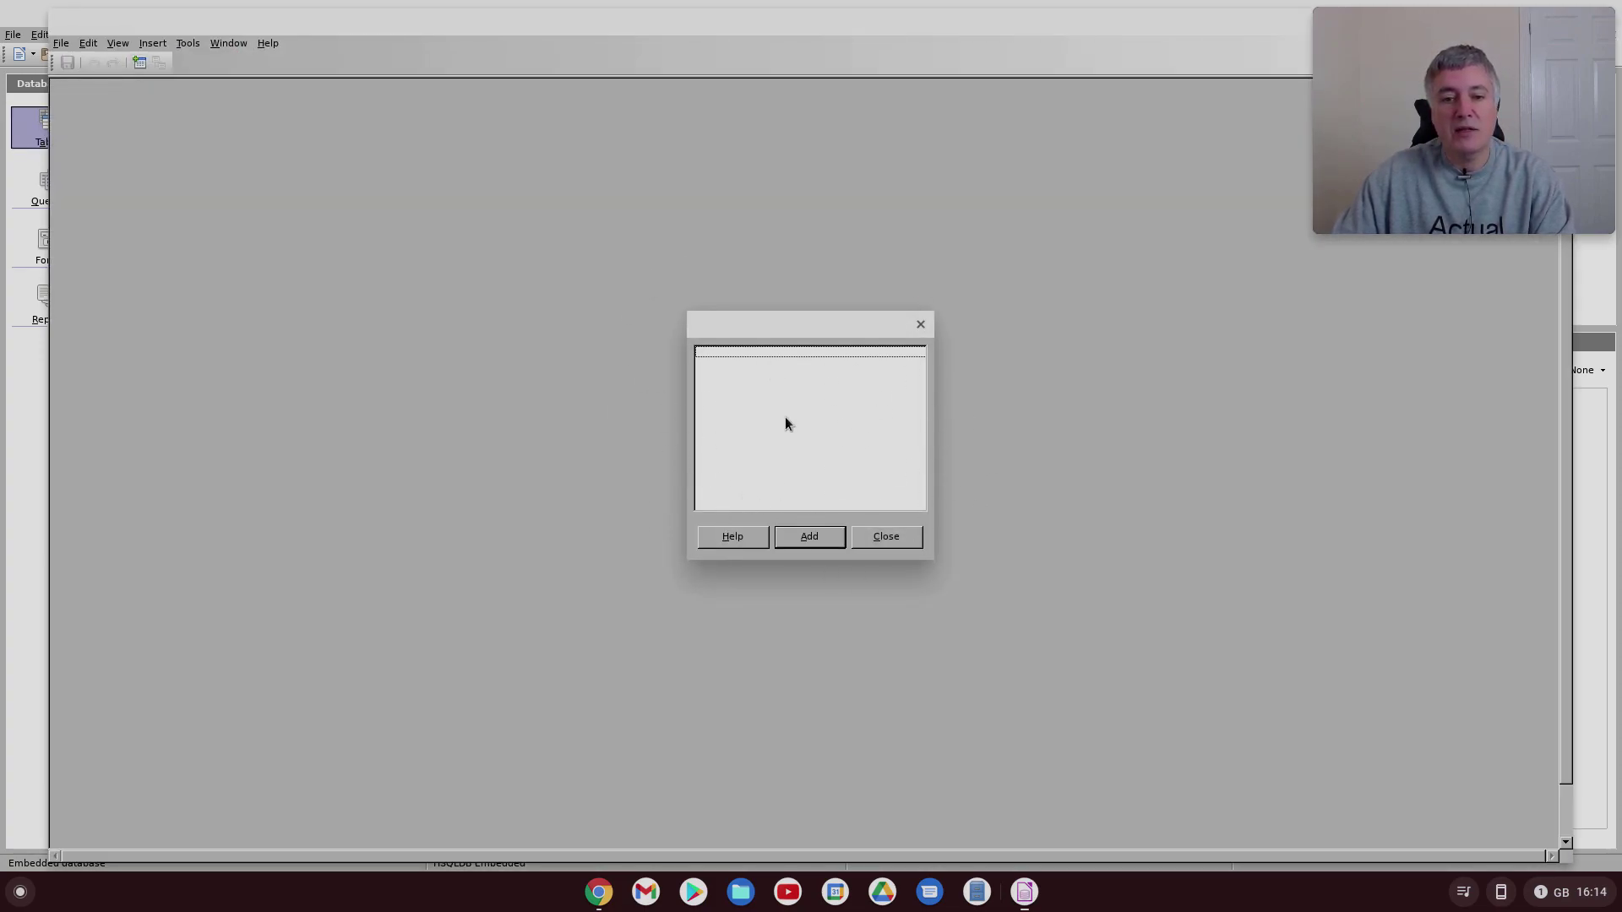
pyautogui.click(887, 537)
pyautogui.moveTo(1407, 133)
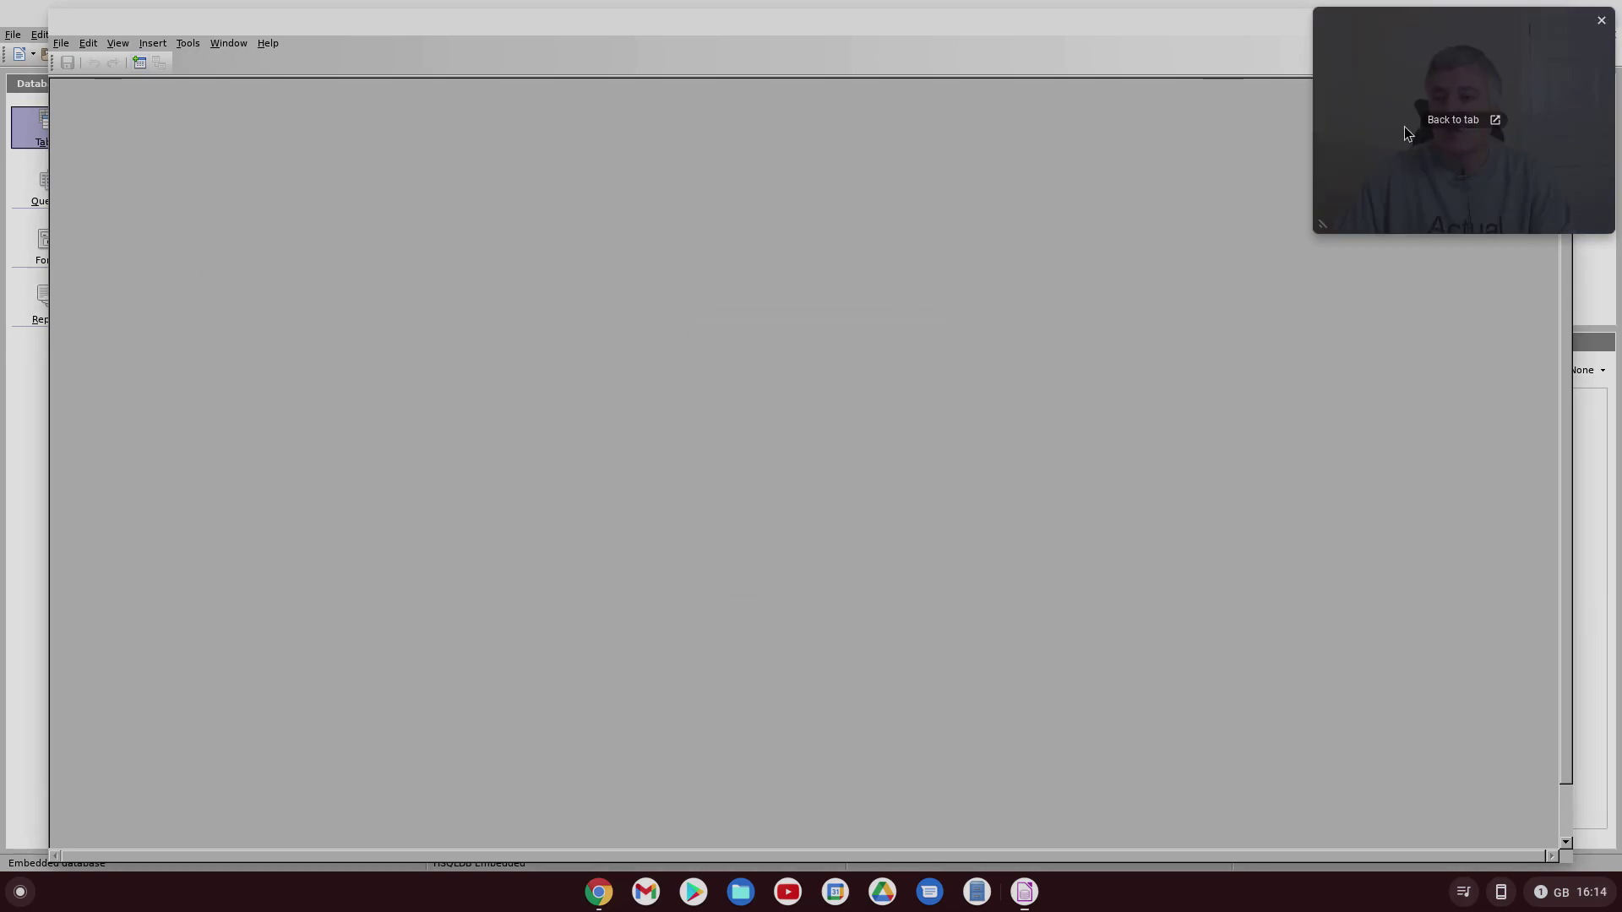
pyautogui.moveTo(1407, 132); pyautogui.dragTo(1145, 133)
pyautogui.click(1559, 21)
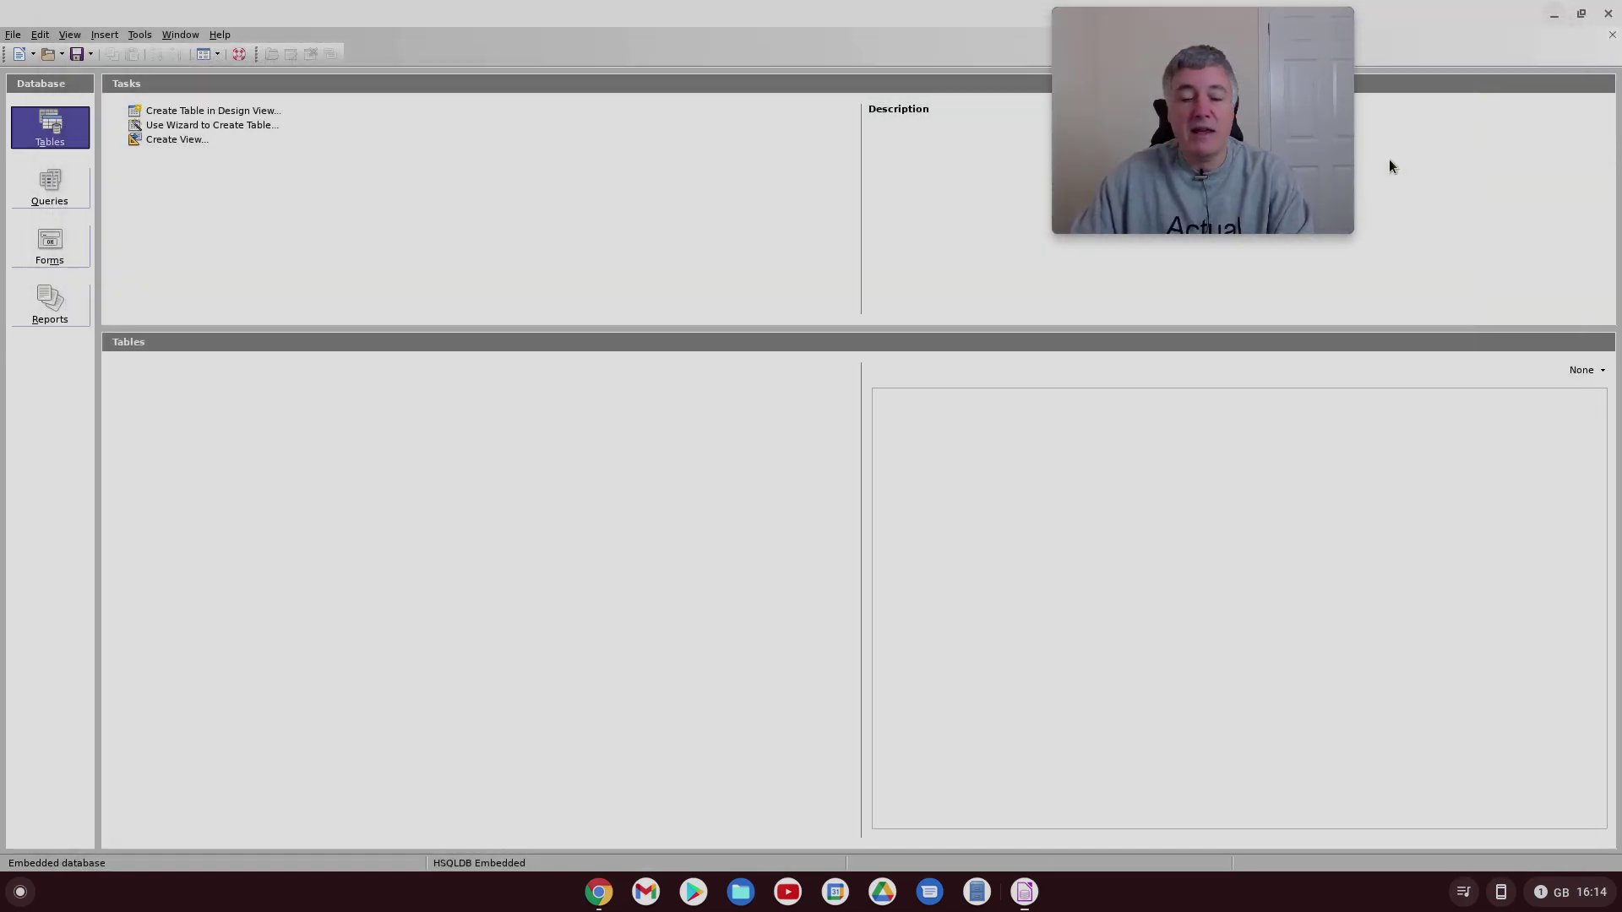
pyautogui.moveTo(1210, 160)
pyautogui.moveTo(1210, 160); pyautogui.dragTo(1450, 162)
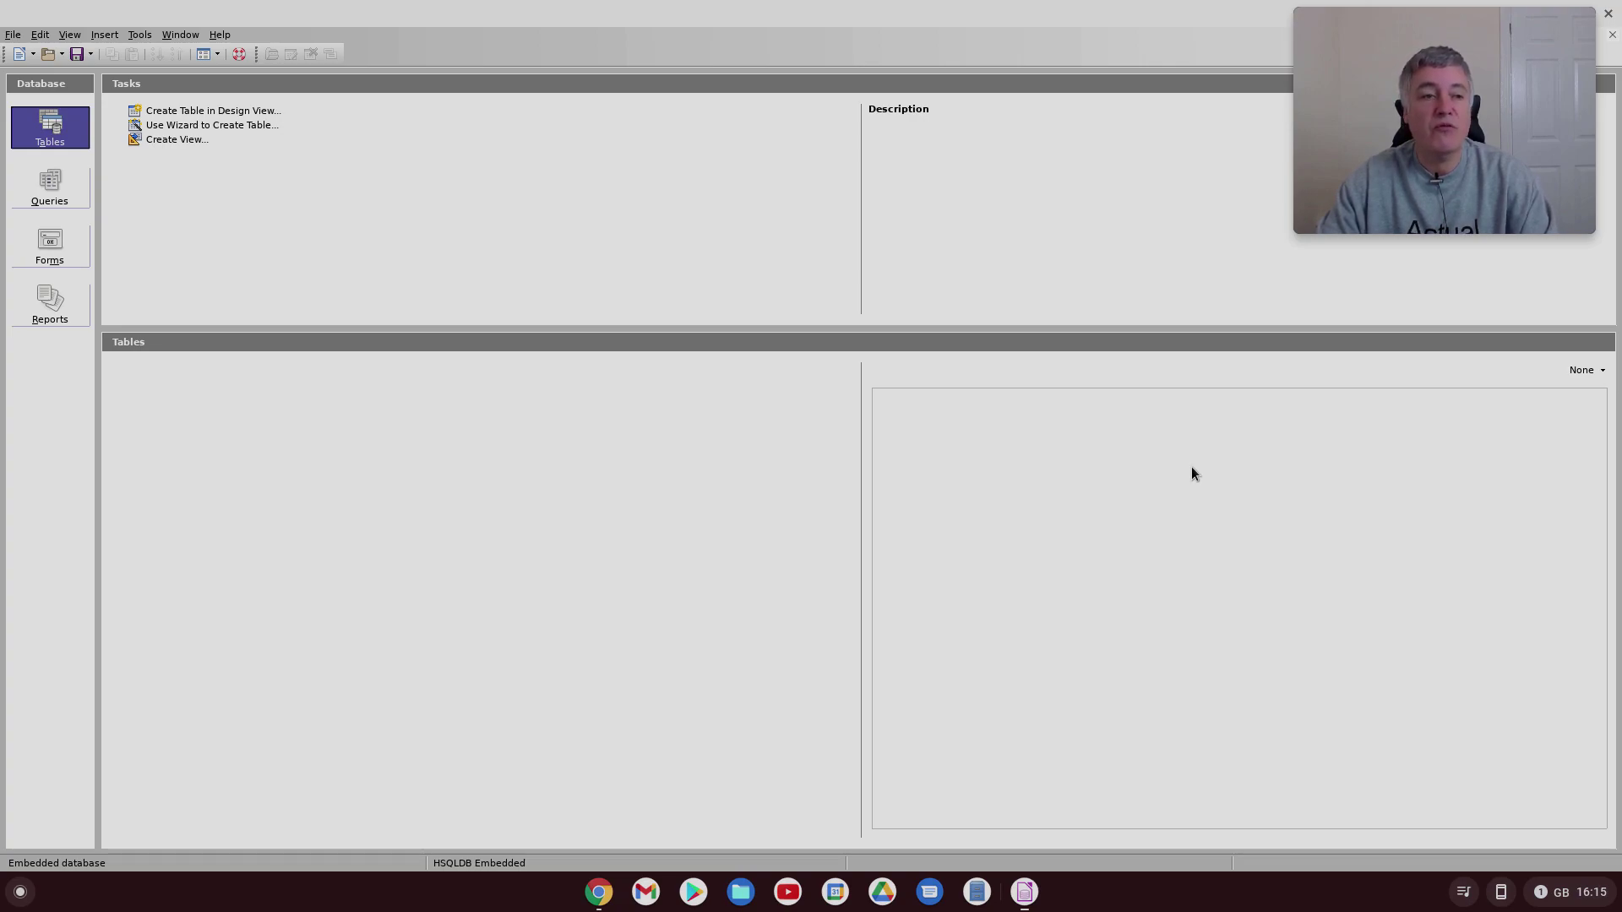
pyautogui.moveTo(1355, 221)
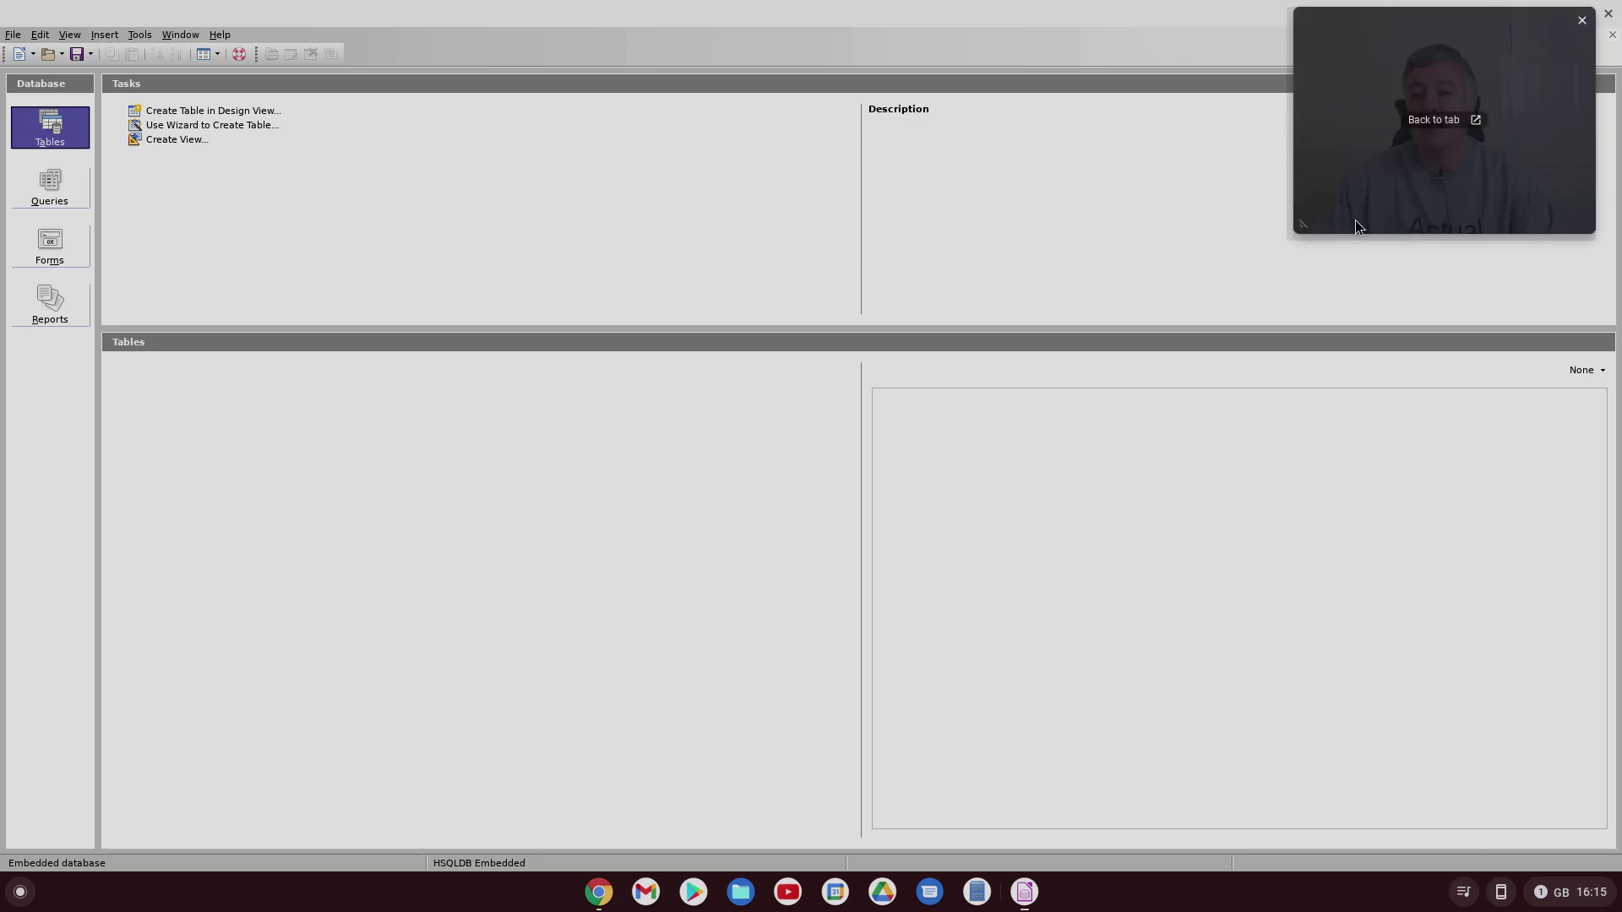
pyautogui.moveTo(1355, 221); pyautogui.dragTo(661, 256)
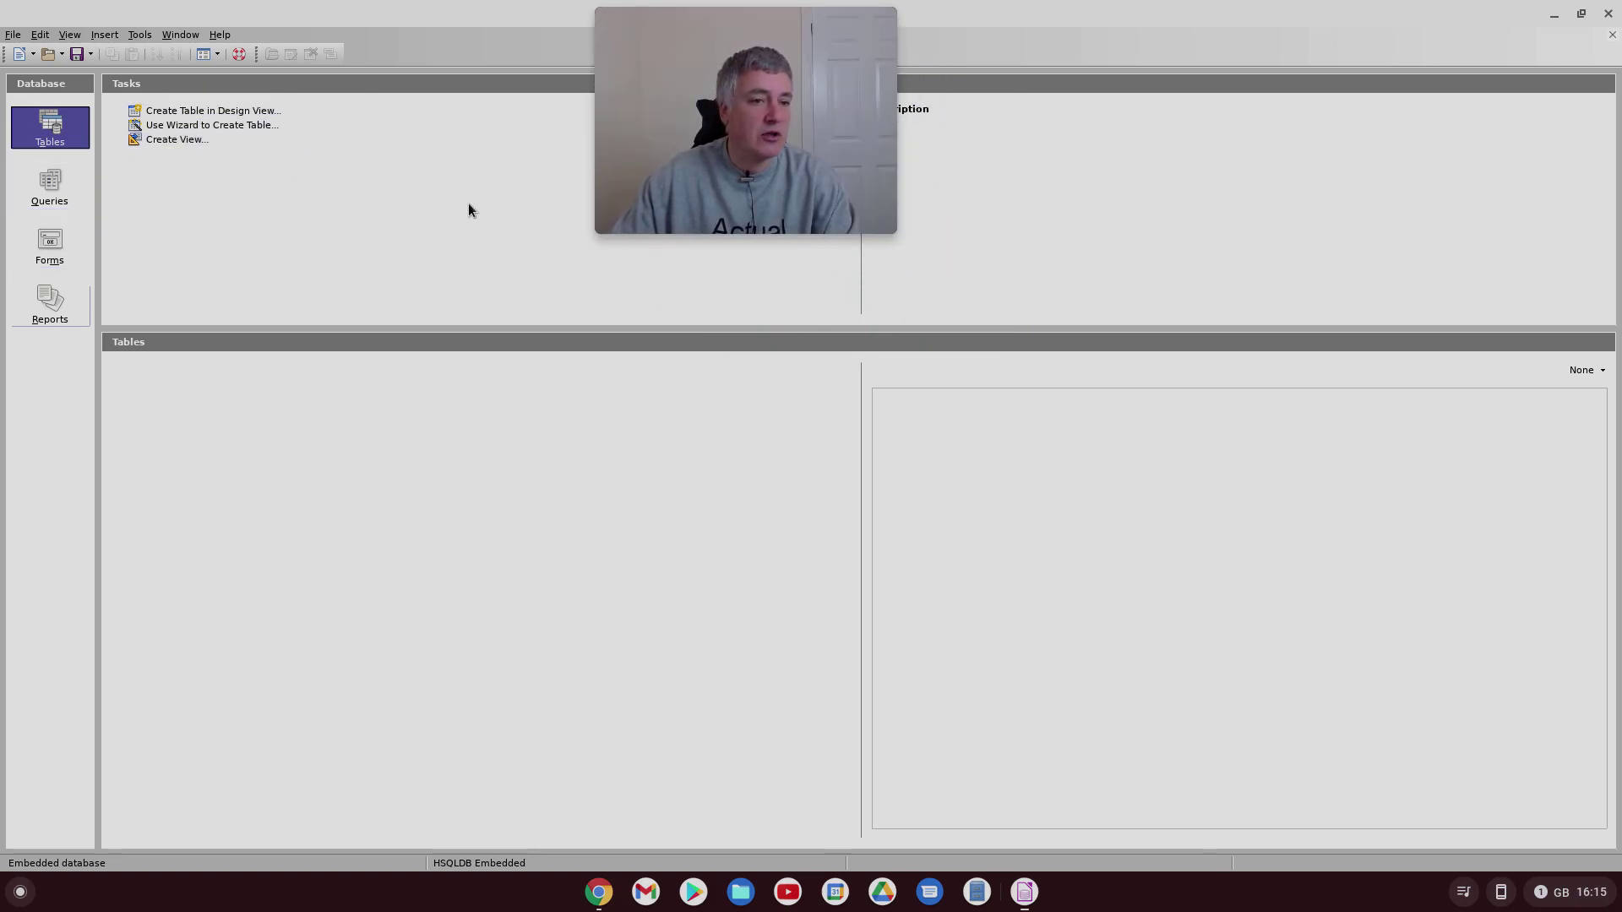
pyautogui.moveTo(694, 150); pyautogui.dragTo(1077, 262)
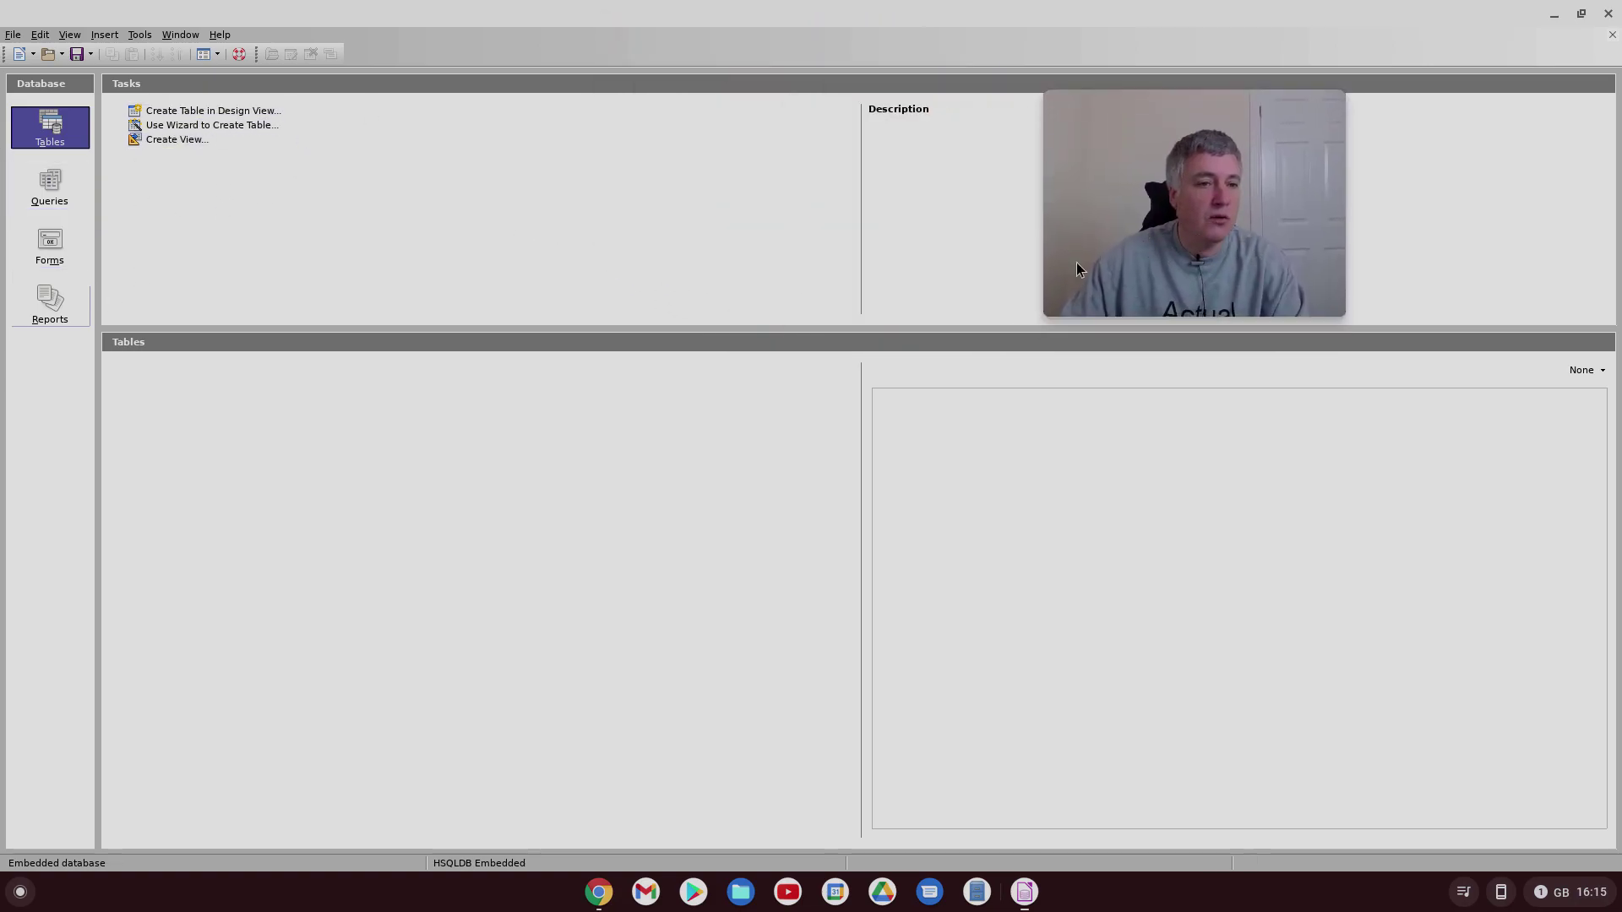
# Create a table in Design View with a first field 'date' of type Text [VARCHAR].
pyautogui.click(167, 115)
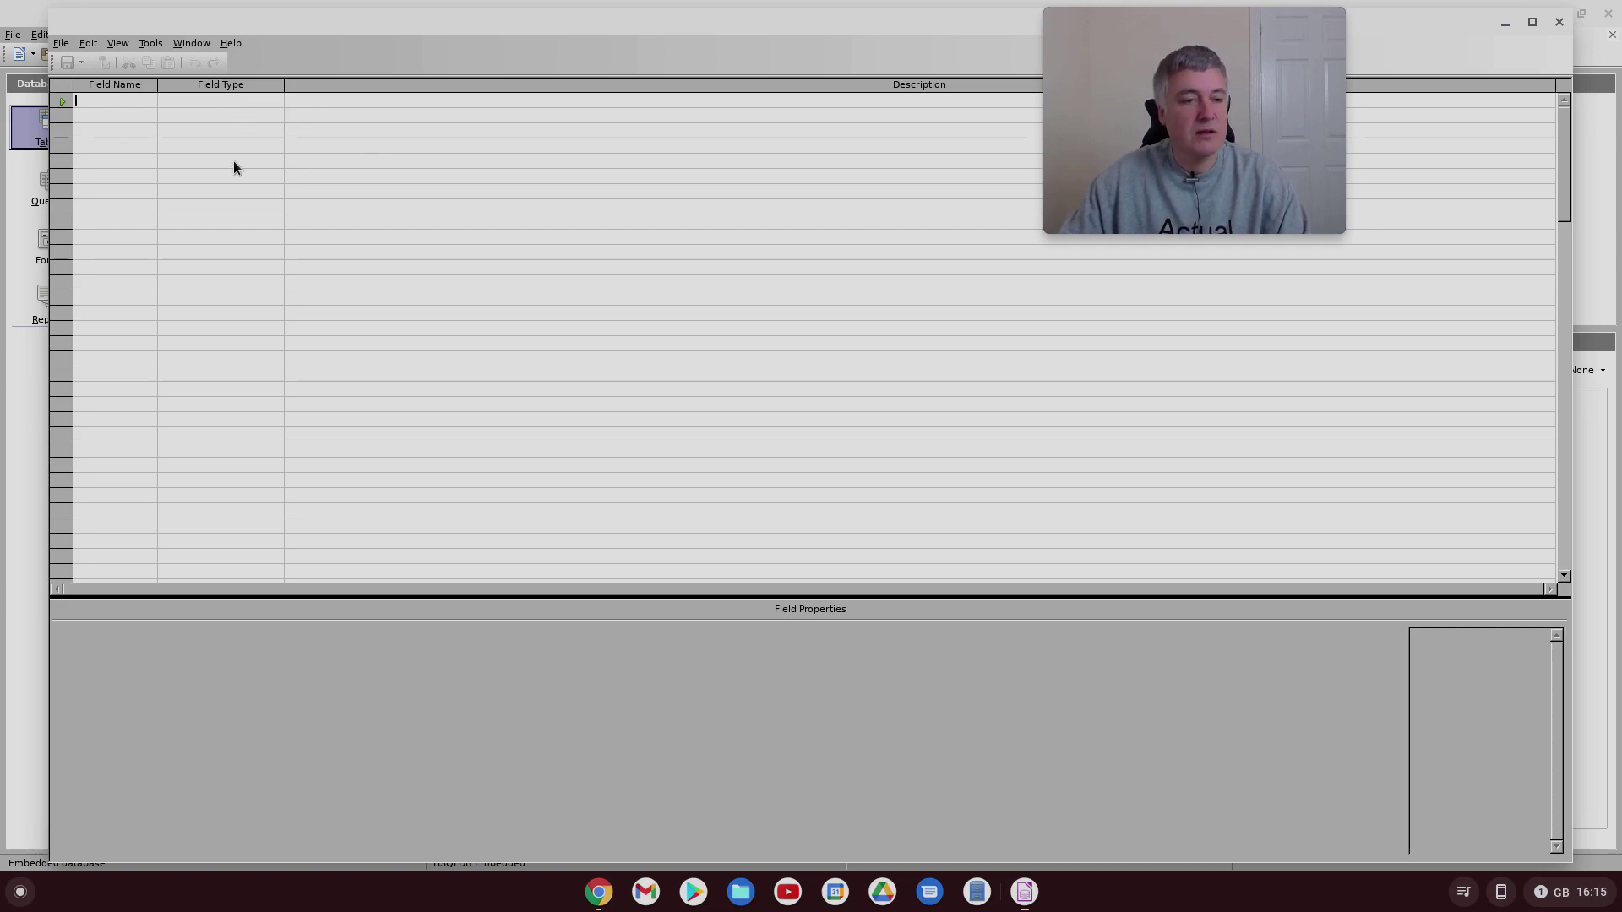
pyautogui.write('date')
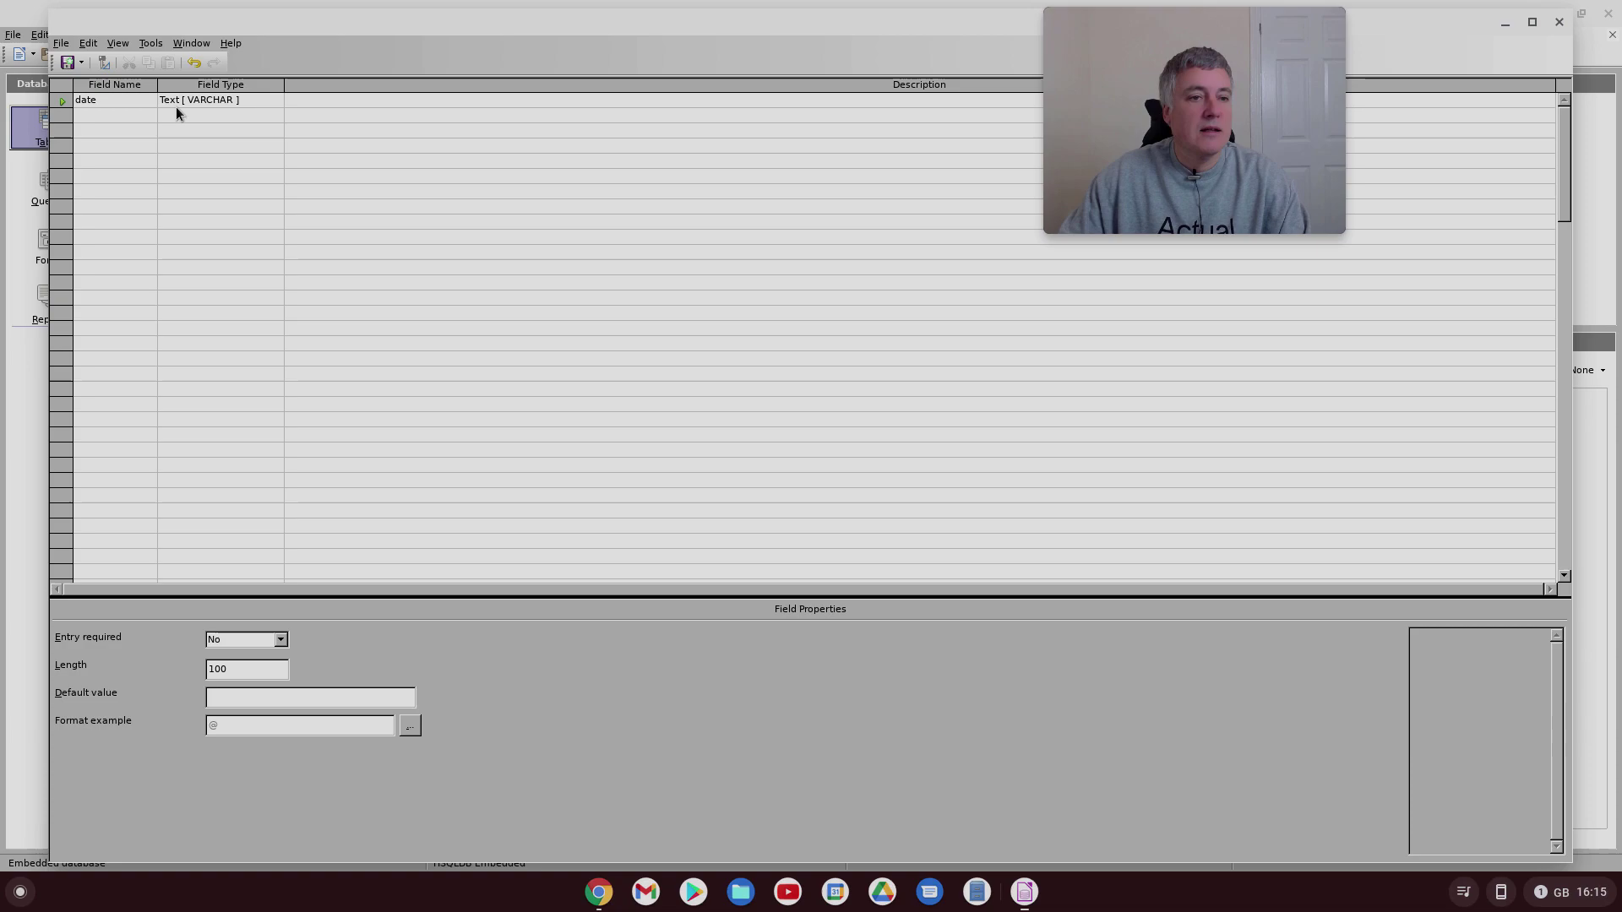
pyautogui.click(189, 101)
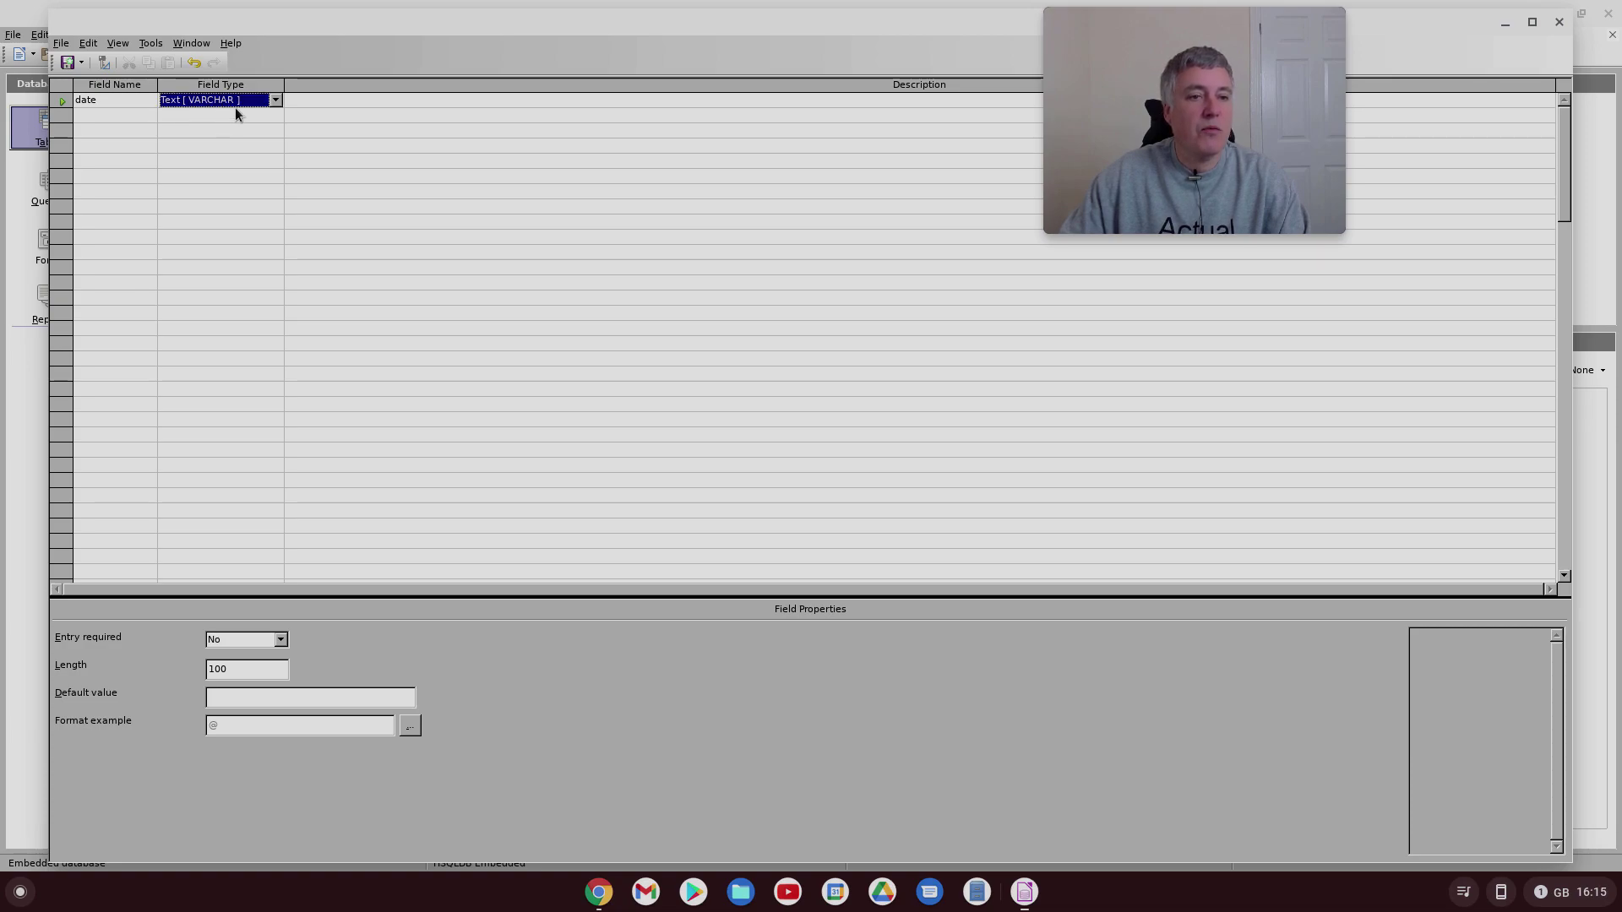
pyautogui.click(275, 101)
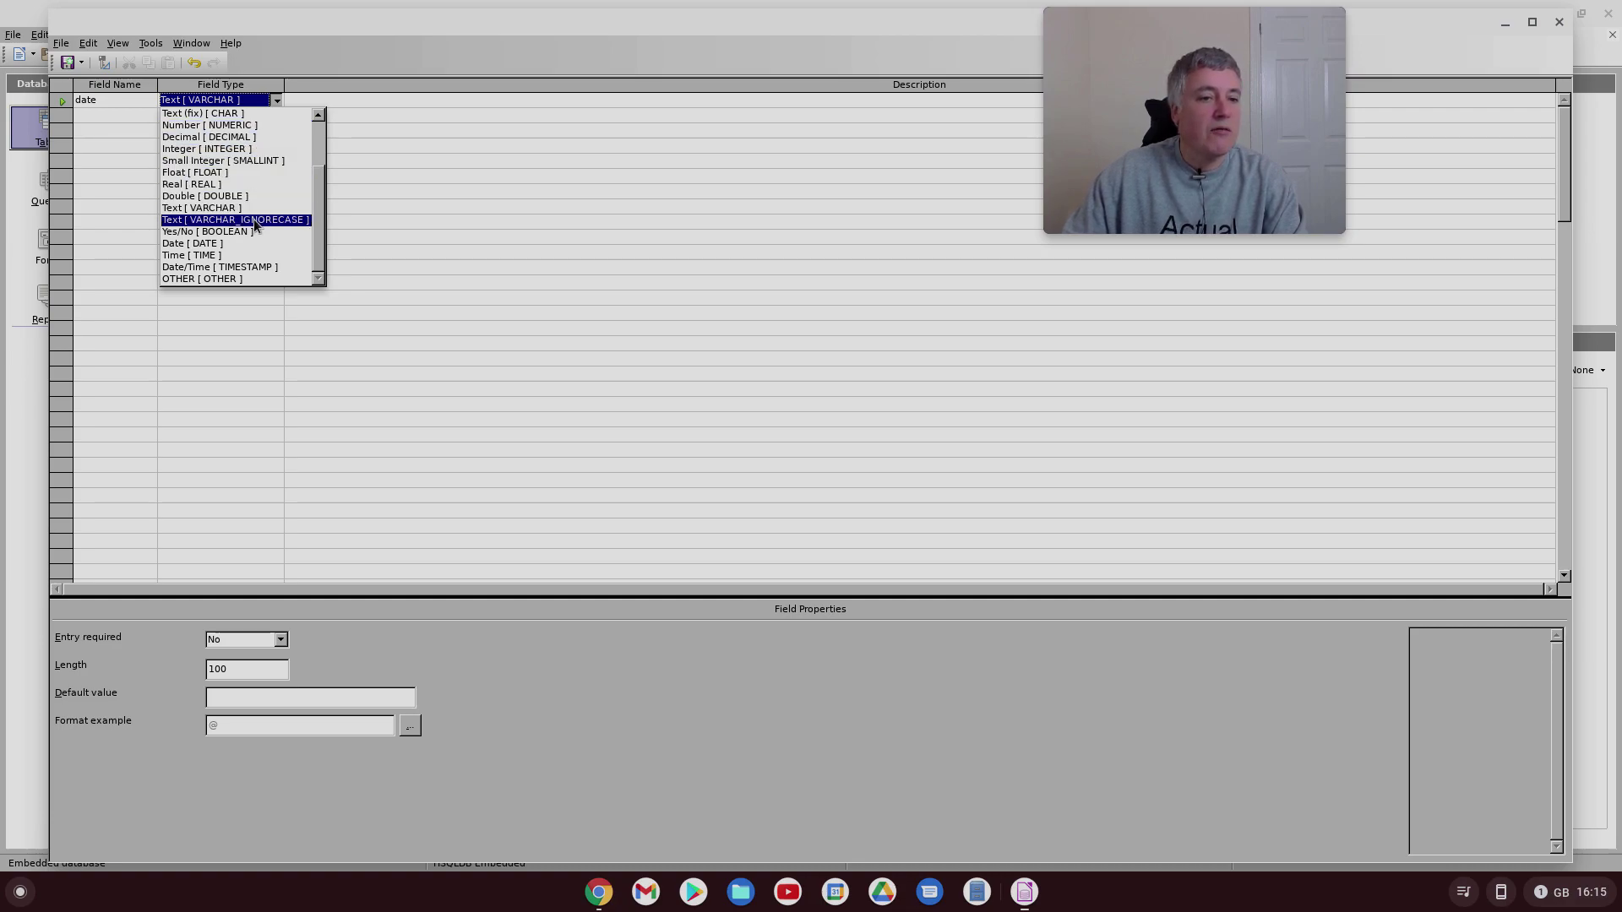
pyautogui.scroll(2, 256, 232)
pyautogui.scroll(-2, 212, 211)
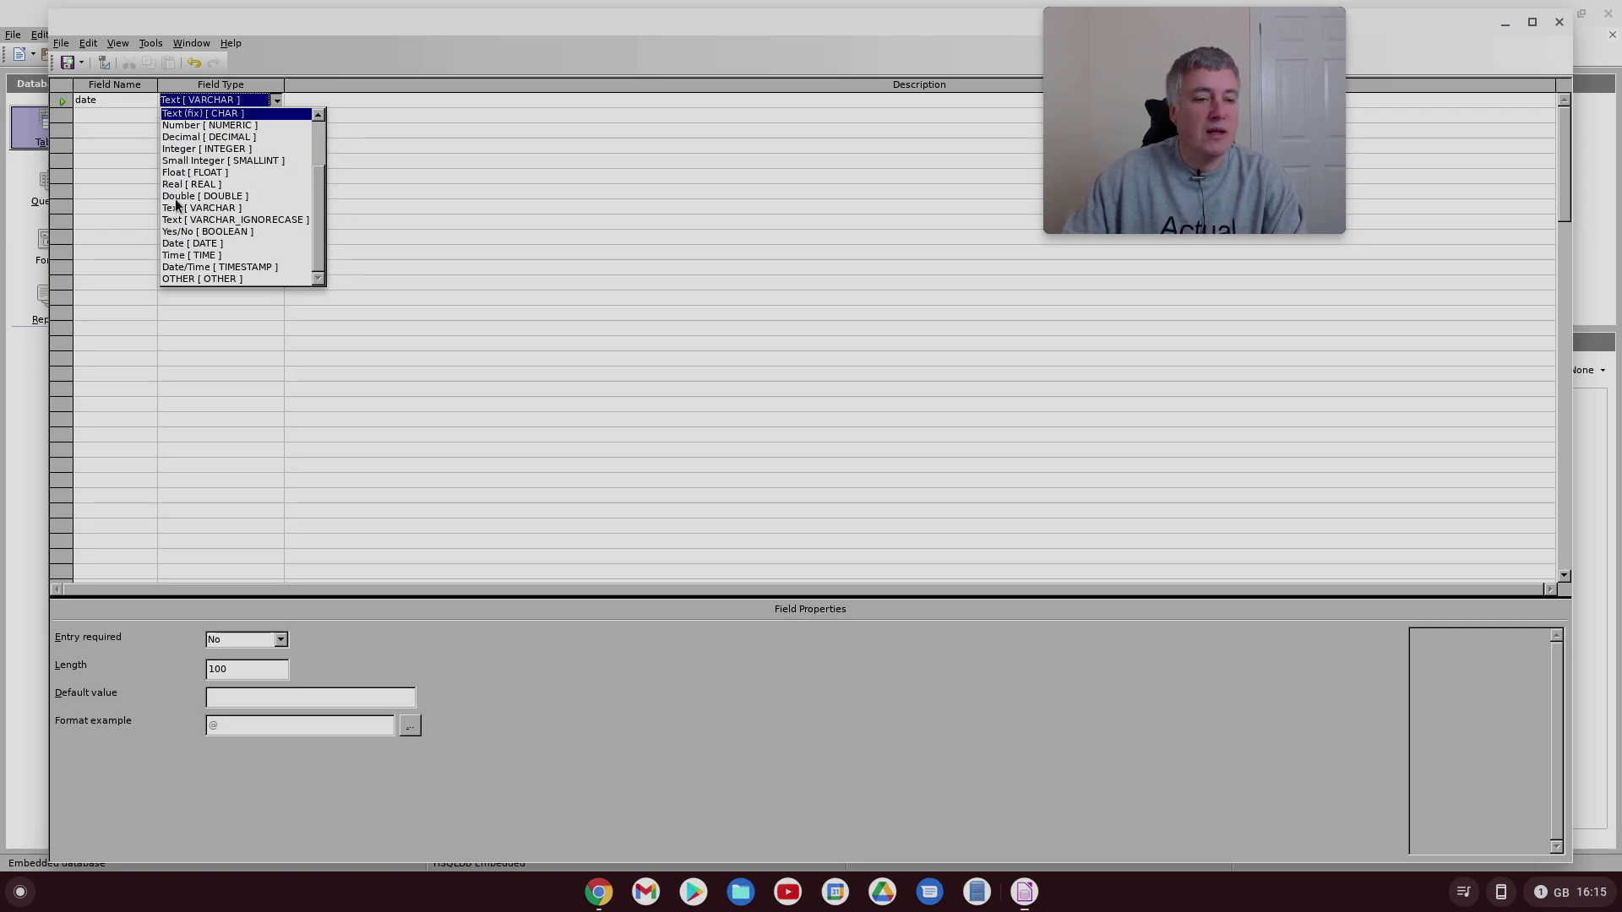
pyautogui.click(351, 225)
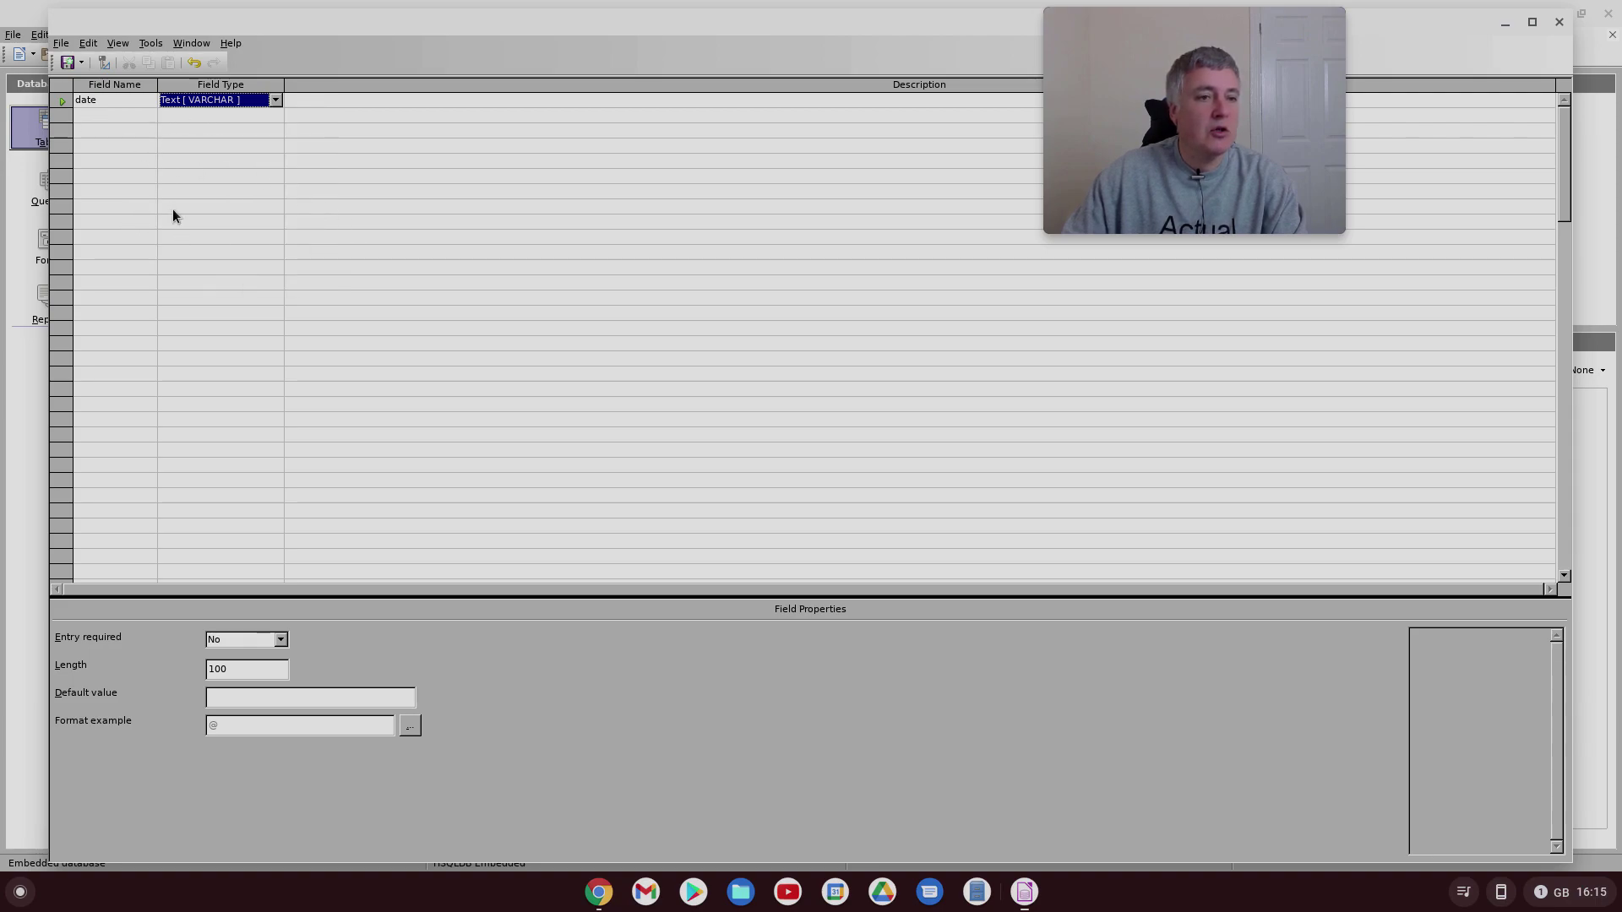
# Inspect the date row's options menu, such as primary key, and dismiss it unchanged.
pyautogui.click(55, 99)
pyautogui.rightClick(56, 100)
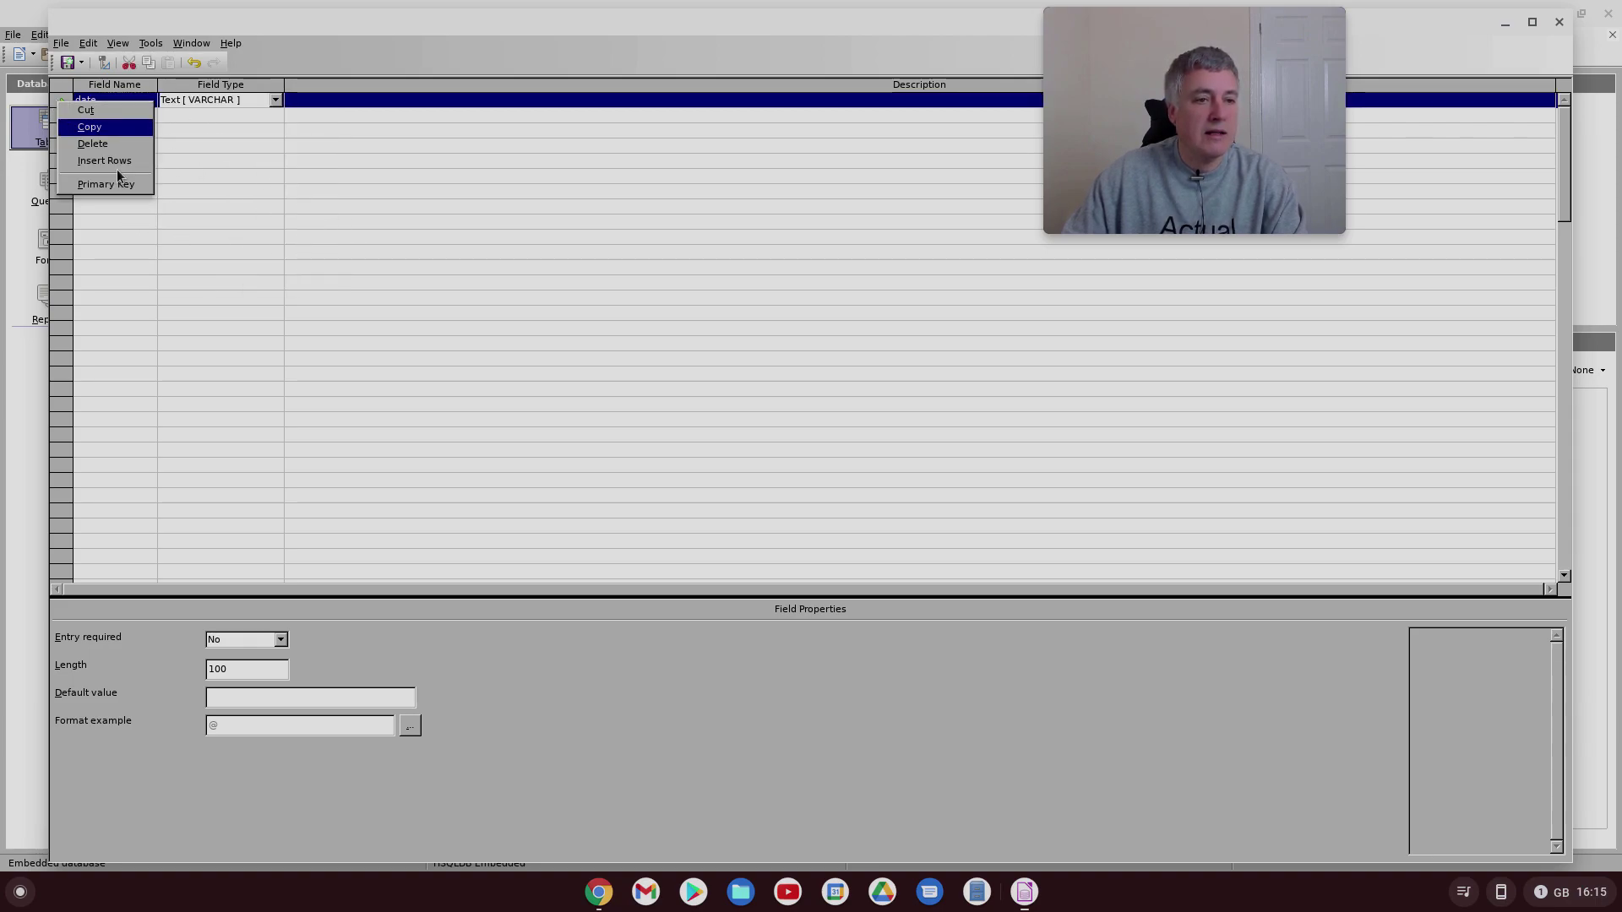
pyautogui.press('Escape')
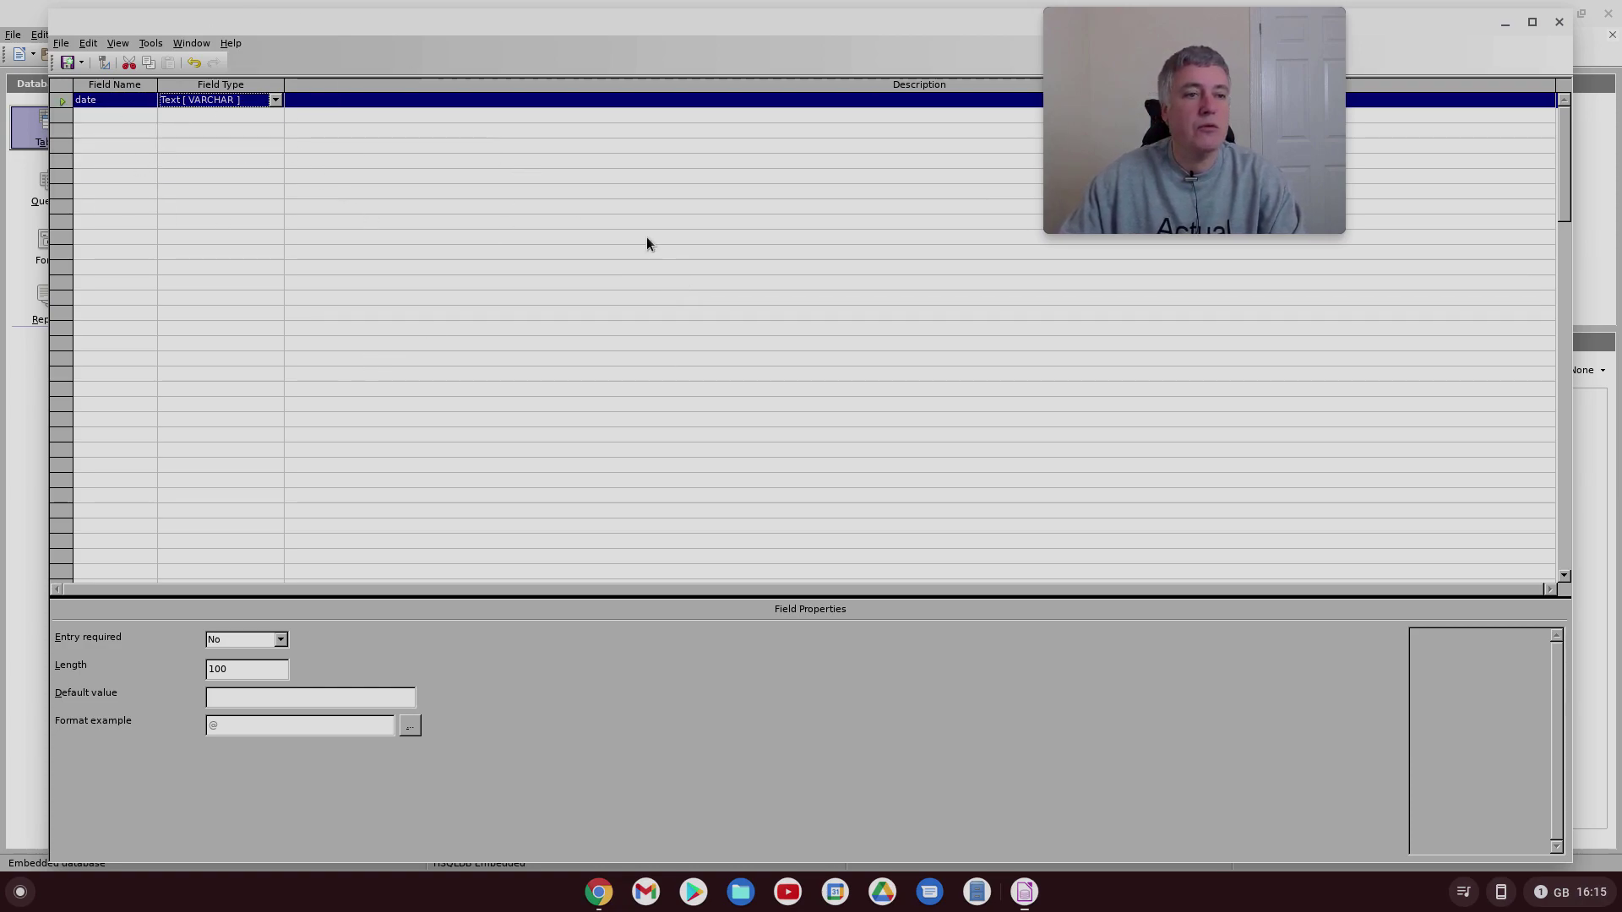
# Close the table design and decline saving, discarding the 'date' field.
pyautogui.click(1560, 23)
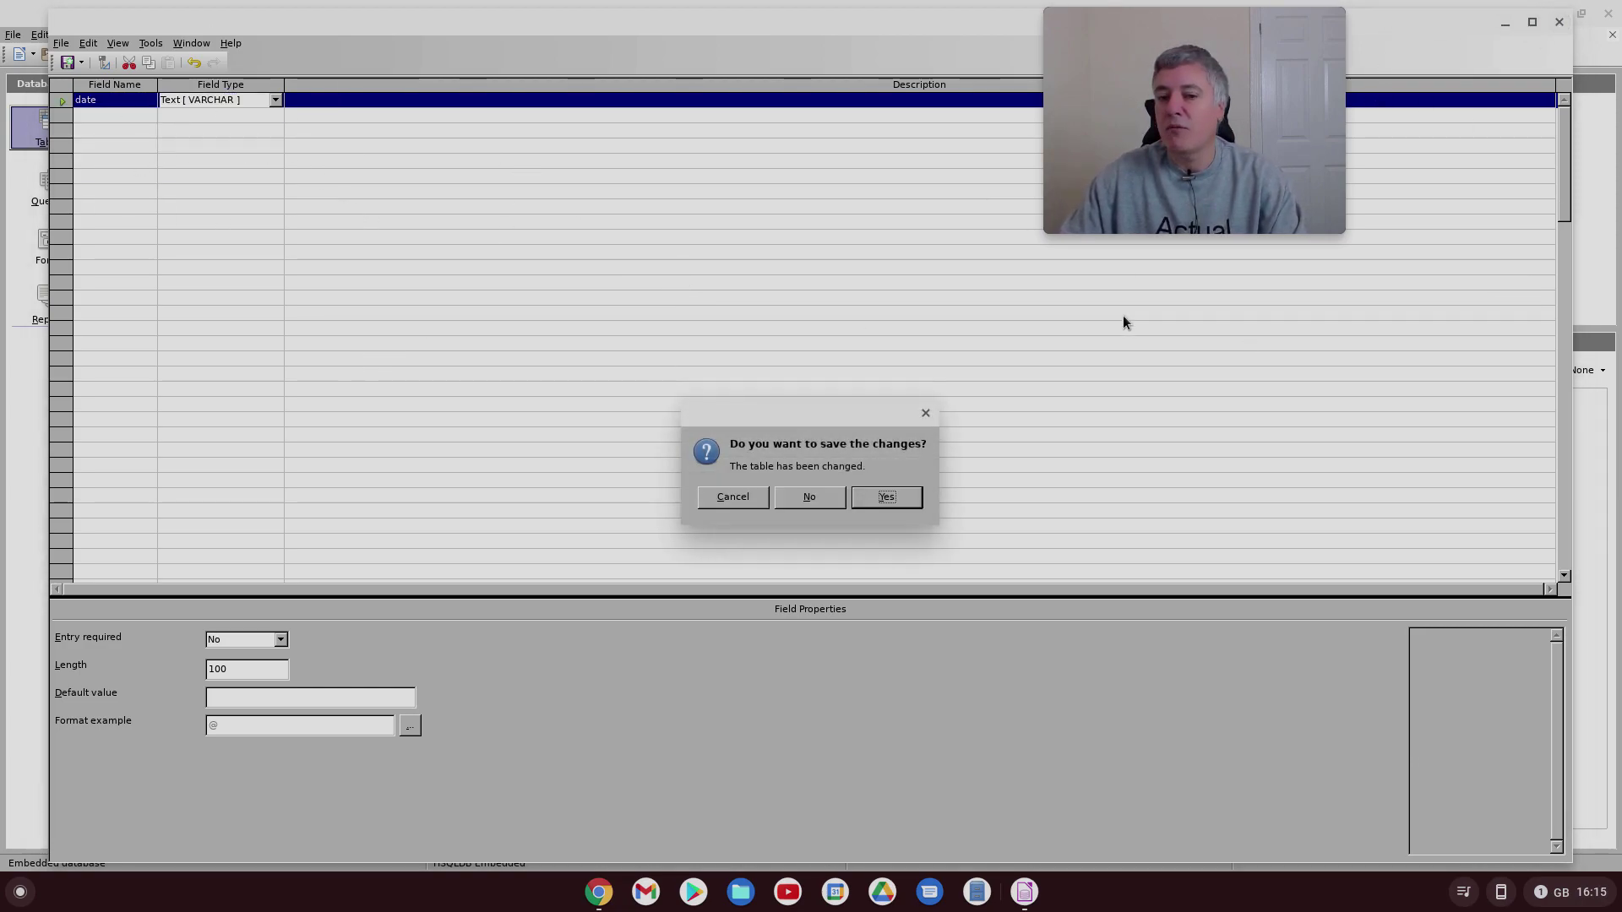
pyautogui.click(809, 498)
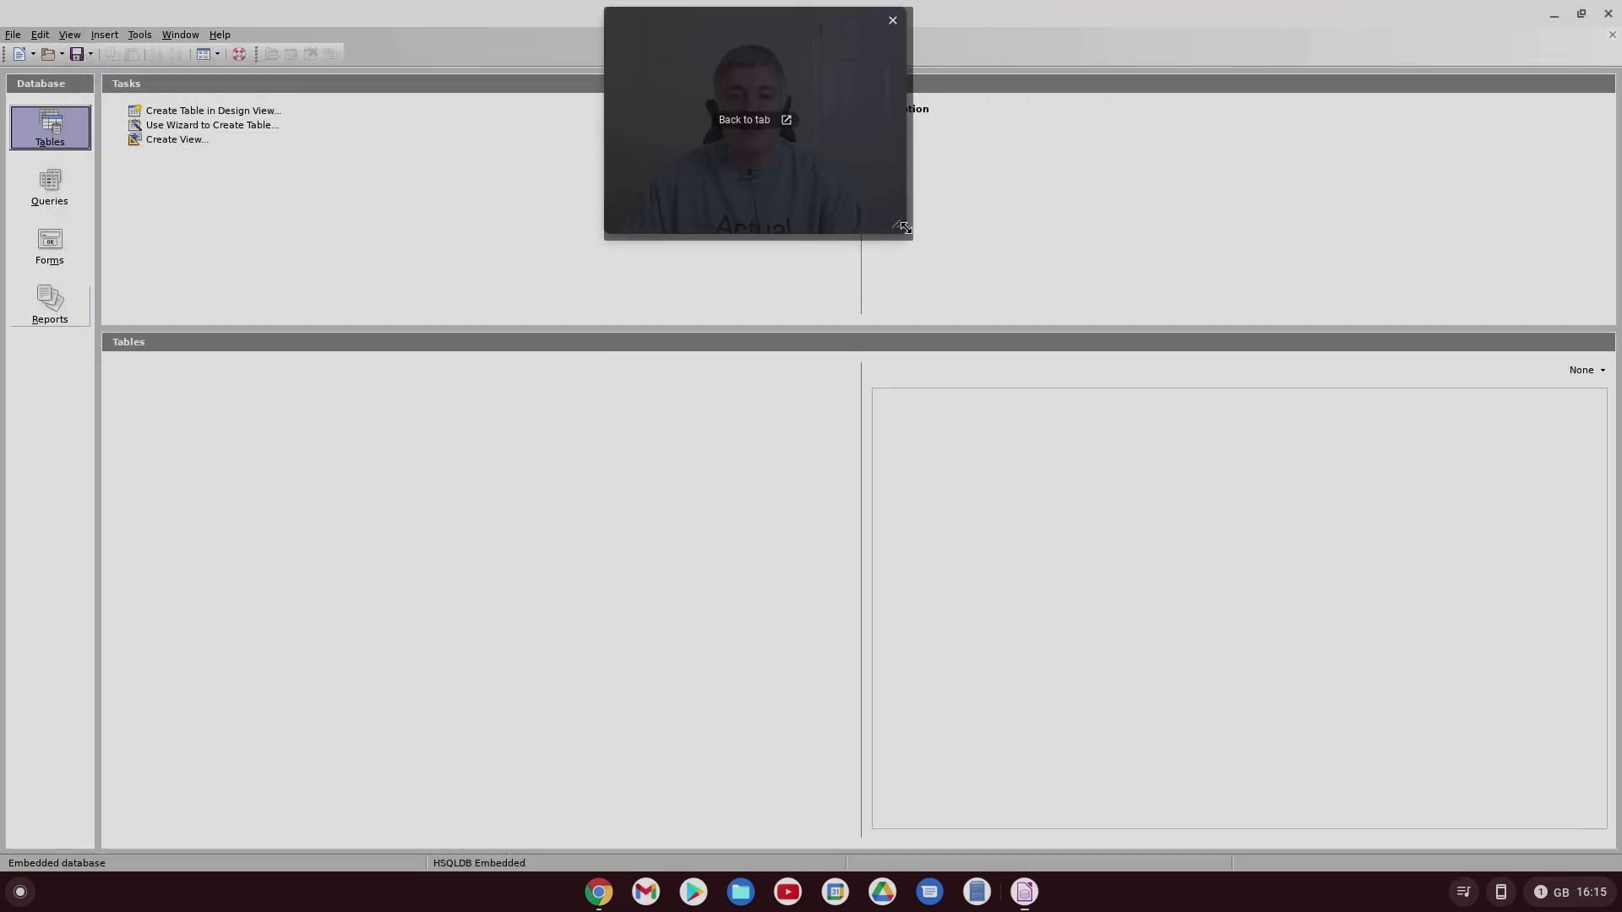
pyautogui.moveTo(905, 232); pyautogui.dragTo(1184, 441)
pyautogui.moveTo(1024, 349); pyautogui.dragTo(940, 350)
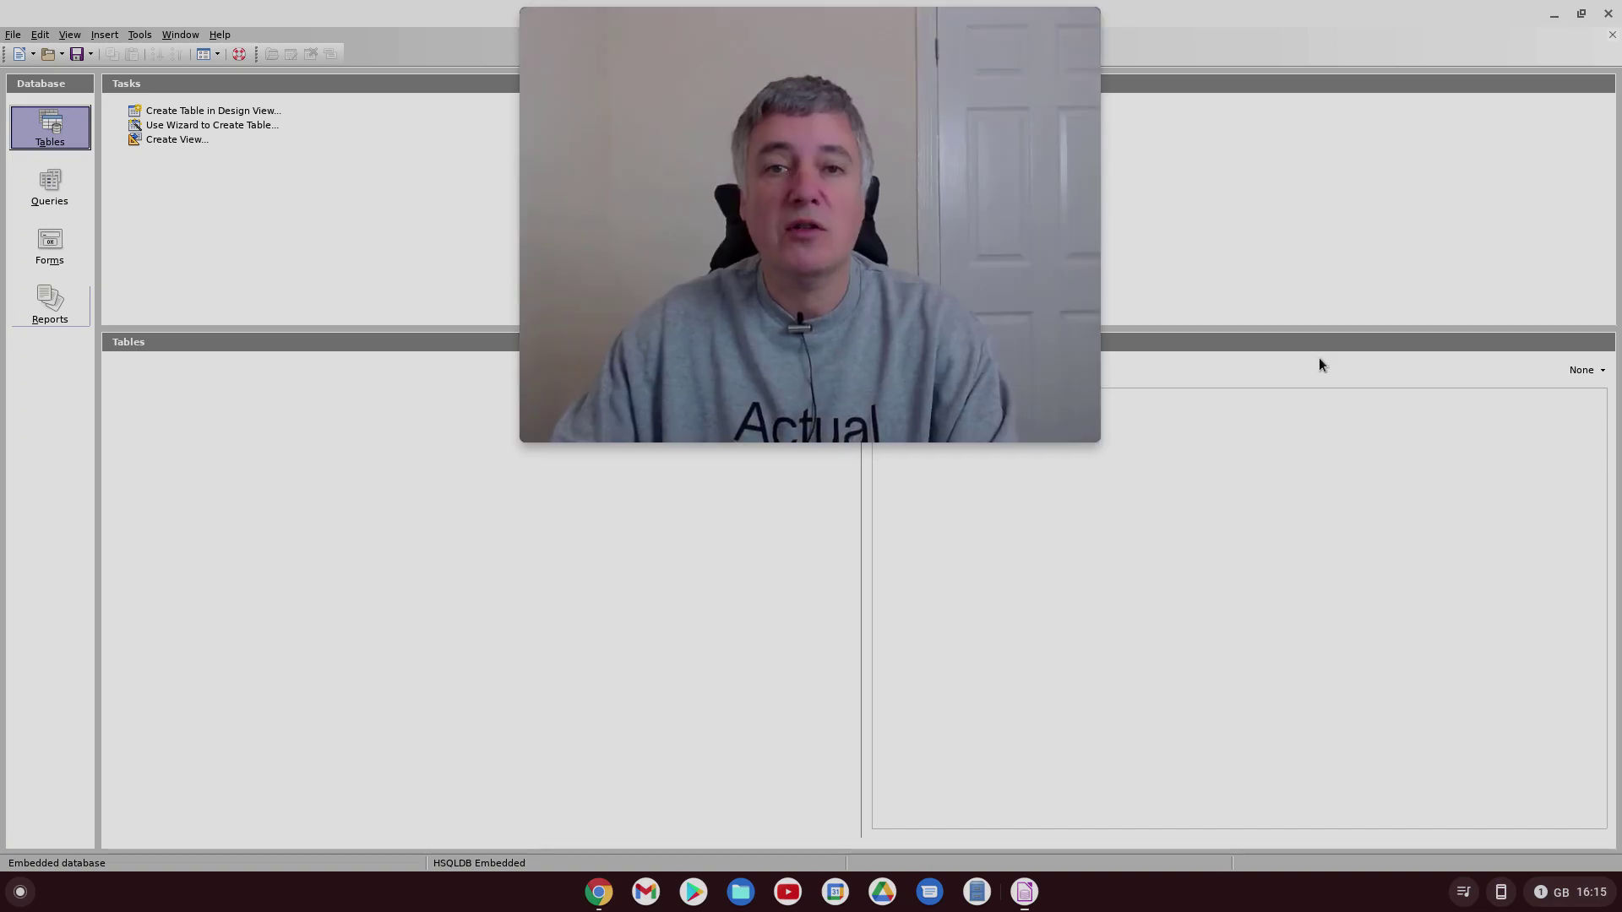